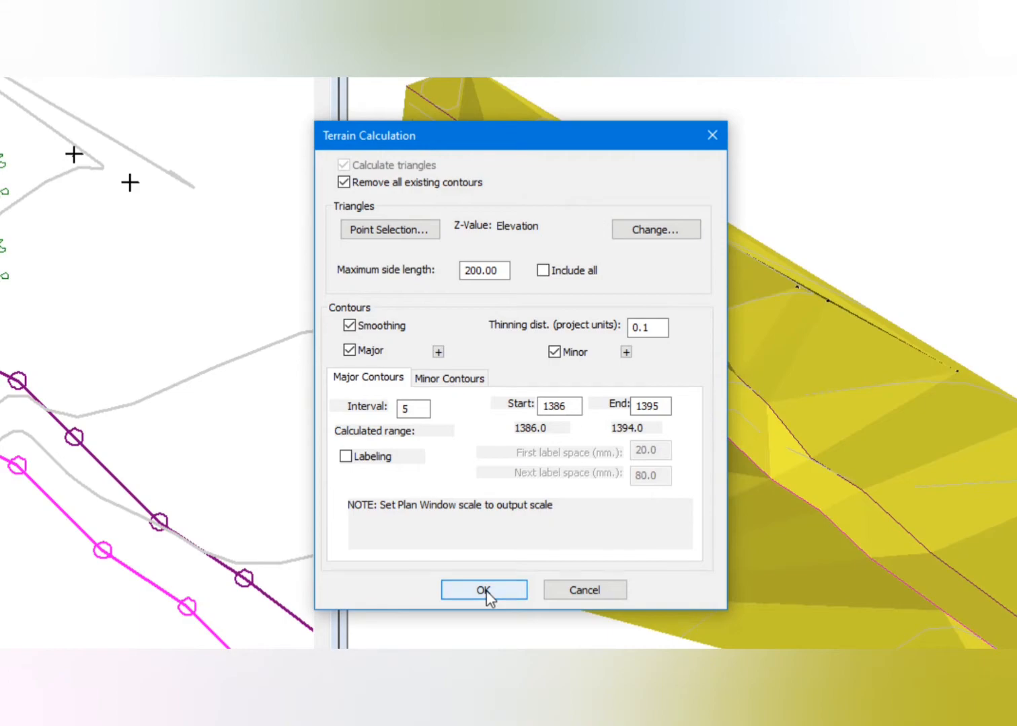
Recalculate the terrain contours with a major interval of 5 and inspect the surface edges in plan and 3D.
{"action": "left_click", "coordinate": [483, 590]}
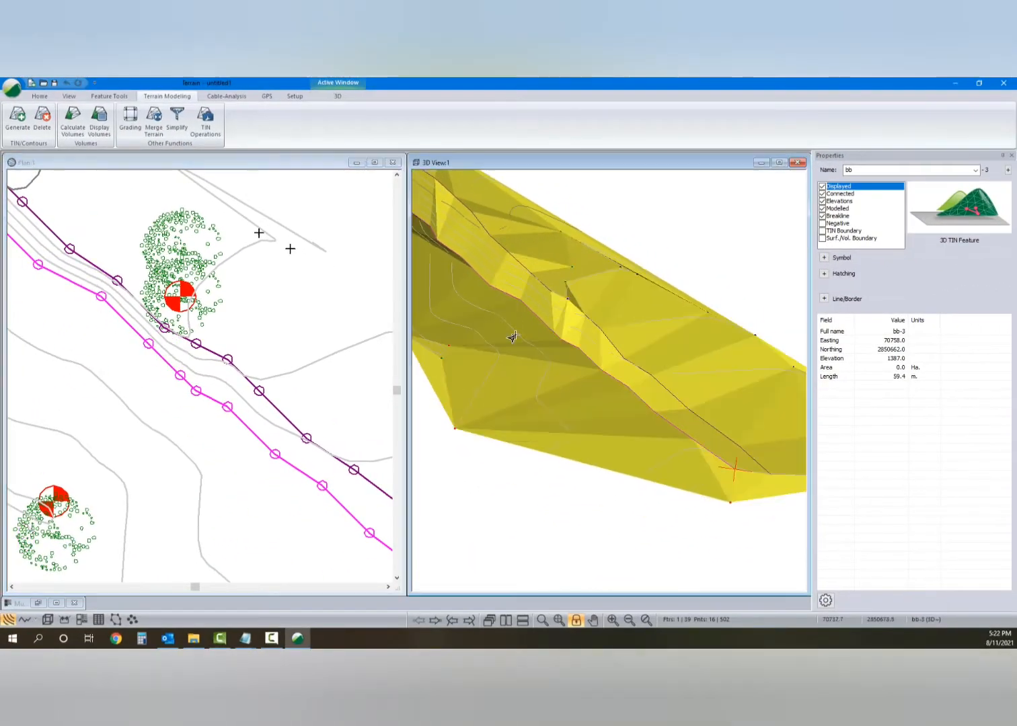
{"action": "left_click", "coordinate": [195, 368]}
{"action": "scroll", "coordinate": [237, 376], "scroll_direction": "down", "scroll_amount": 3}
{"action": "middle_click_drag", "start_coordinate": [236, 395], "coordinate": [178, 401]}
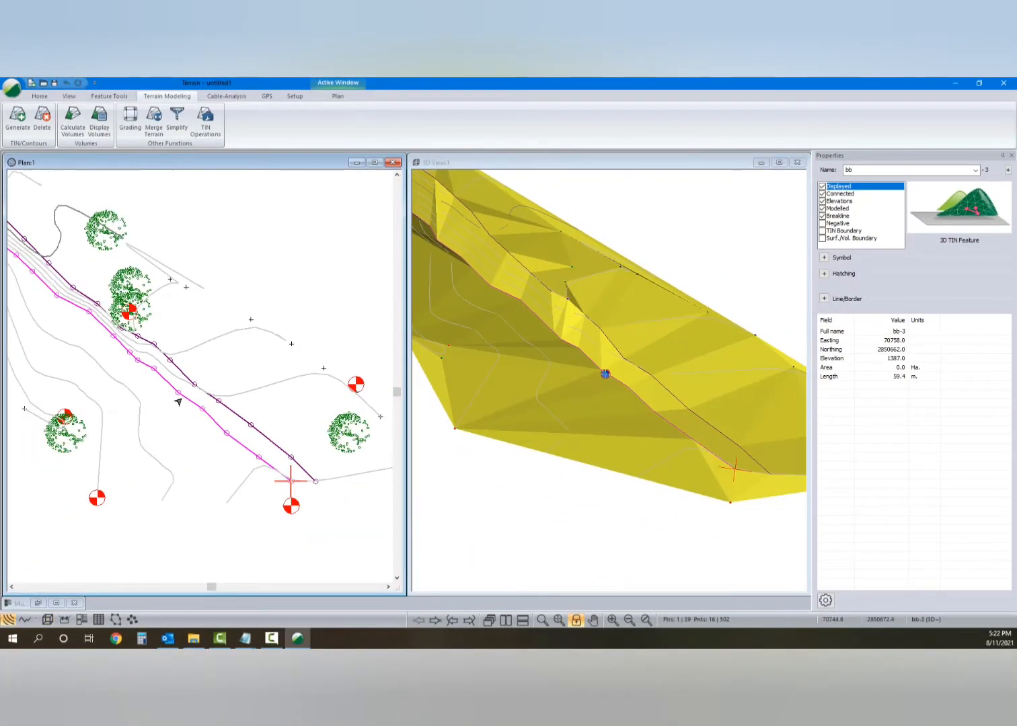
{"action": "mouse_move", "coordinate": [629, 298]}
{"action": "middle_mouse_down"}
{"action": "mouse_move", "coordinate": [615, 384]}
{"action": "mouse_move", "coordinate": [559, 404]}
{"action": "mouse_move", "coordinate": [579, 391]}
{"action": "mouse_move", "coordinate": [594, 340]}
{"action": "mouse_move", "coordinate": [573, 383]}
{"action": "middle_mouse_up"}
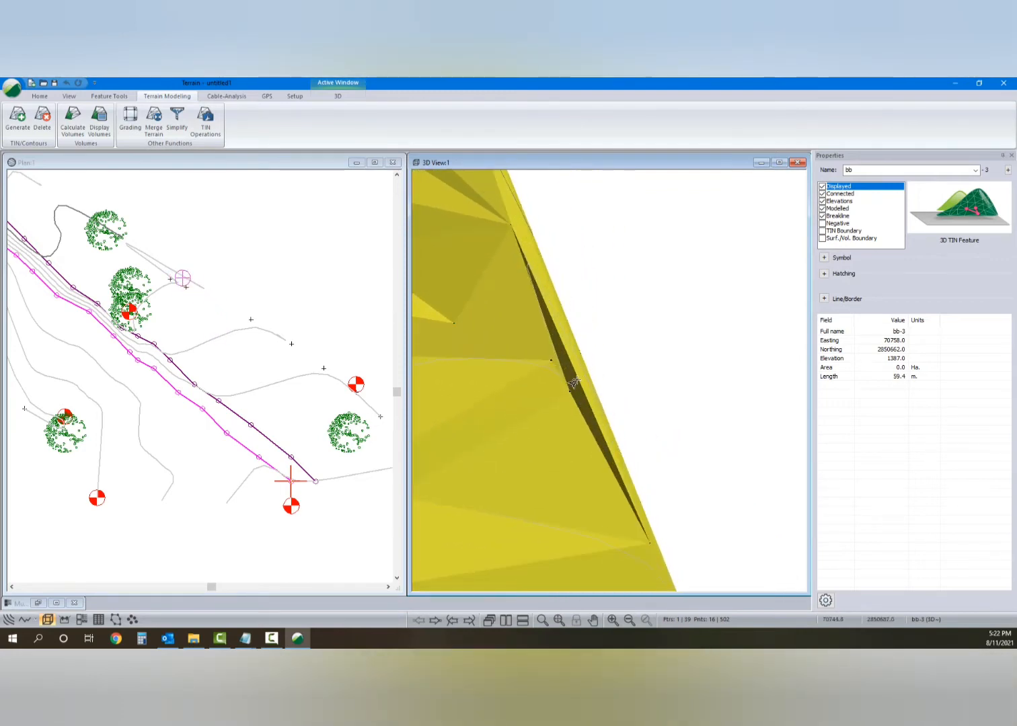
{"action": "scroll", "coordinate": [579, 347], "scroll_direction": "down", "scroll_amount": 5}
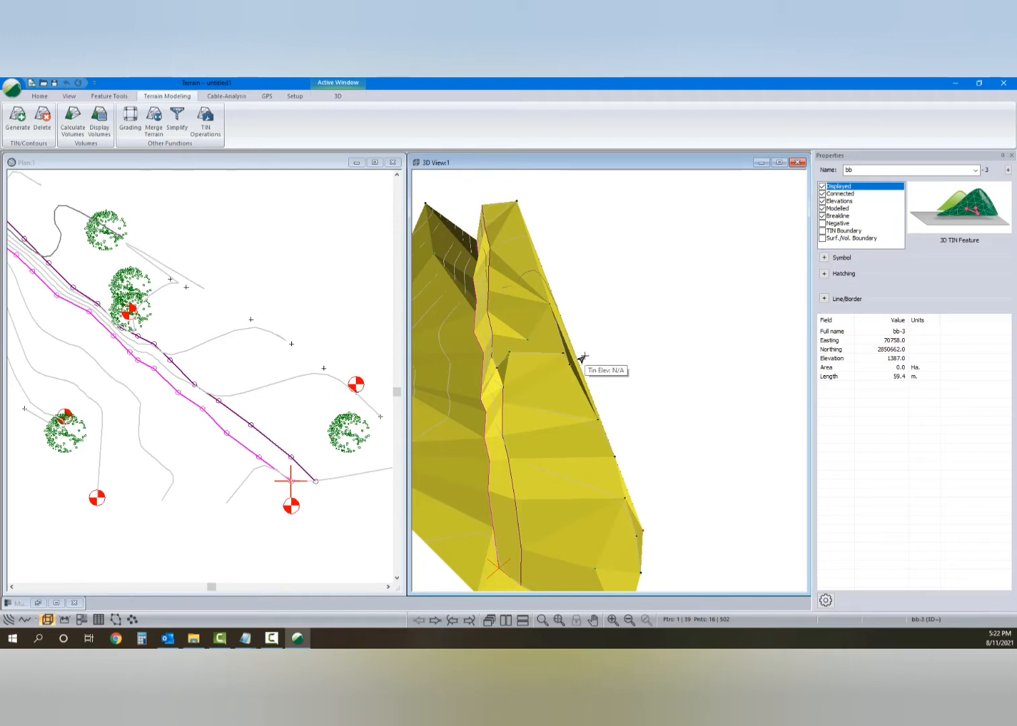
Regenerate the TIN and contours with a maximum triangle side length of 20.
{"action": "left_click", "coordinate": [17, 117]}
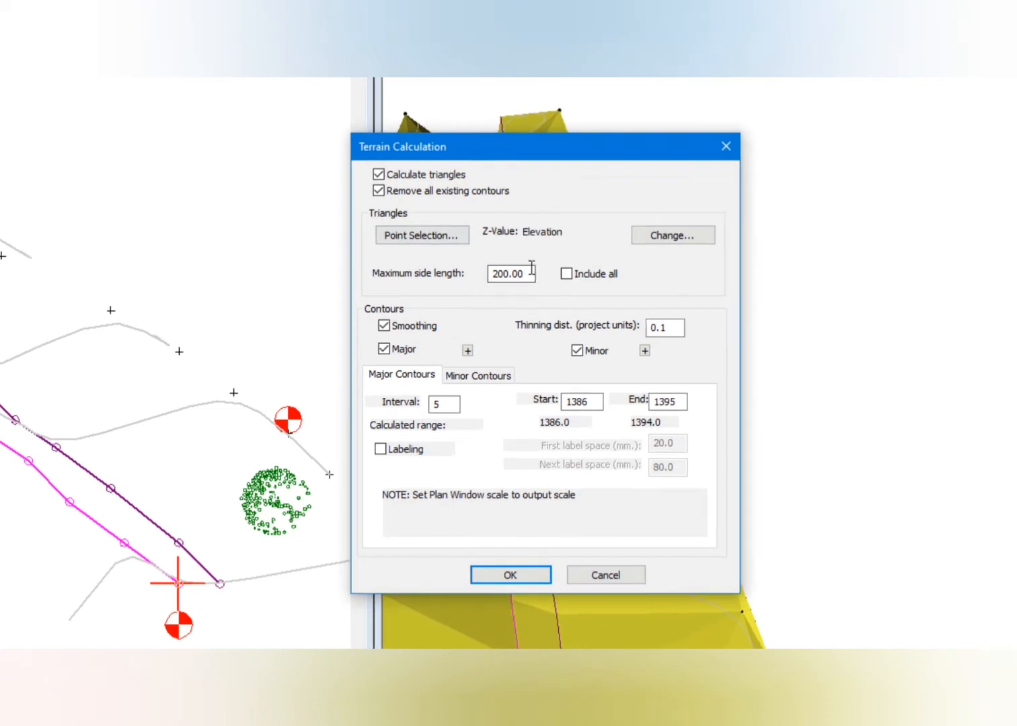
{"action": "double_click", "coordinate": [528, 272]}
{"action": "type", "text": "20"}
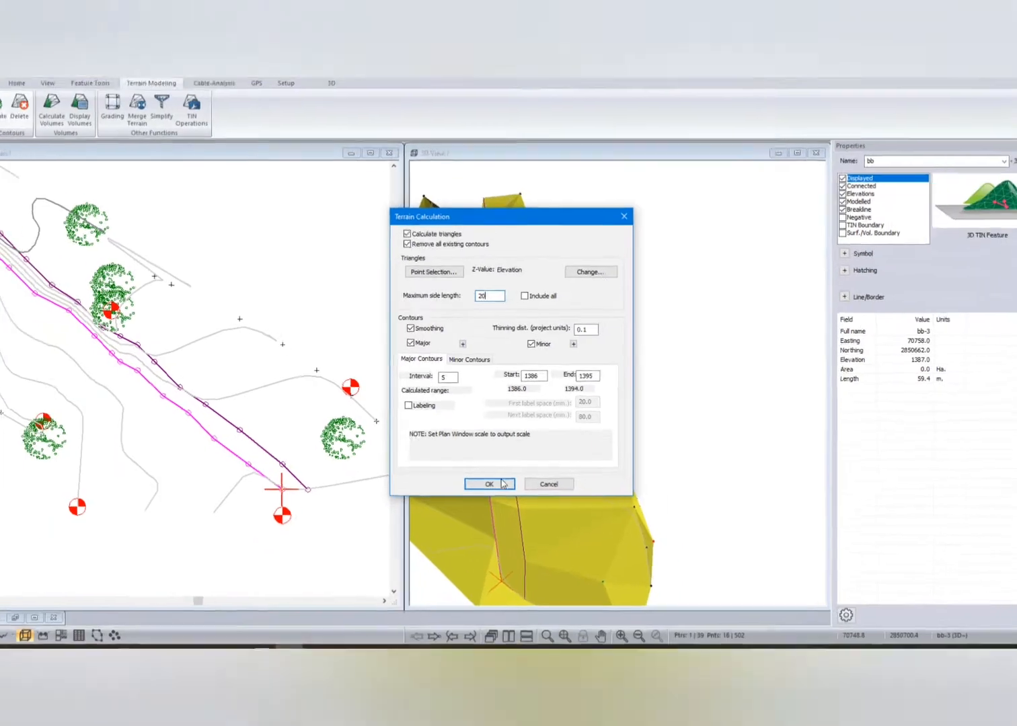
{"action": "left_click", "coordinate": [501, 483]}
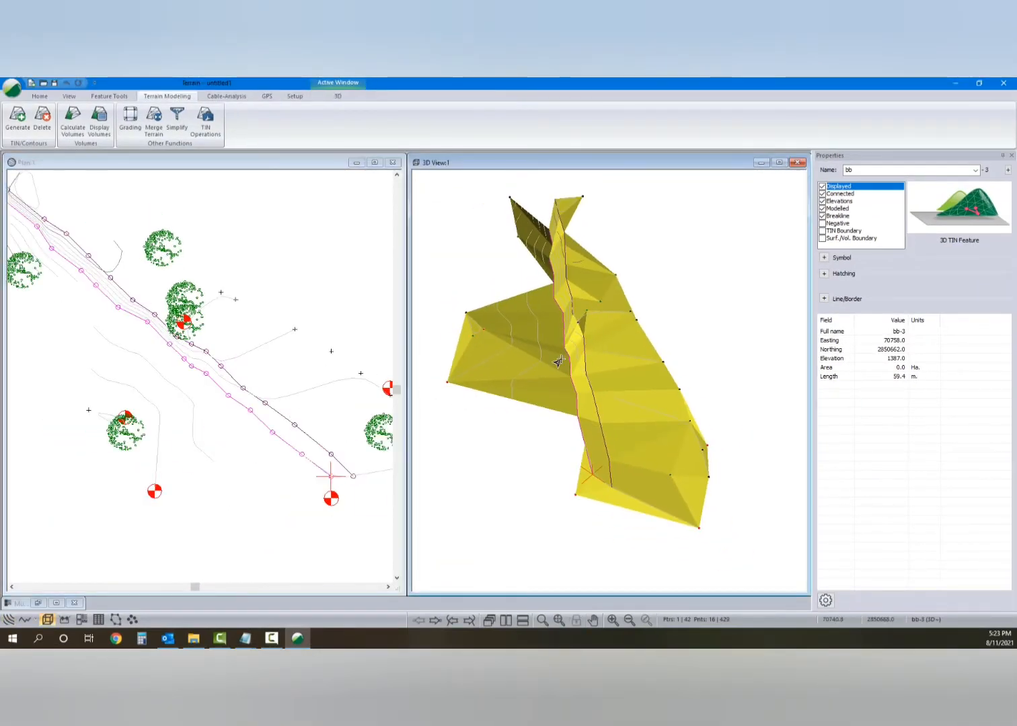
Display the TIN triangle outlines in the plan window.
{"action": "right_click", "coordinate": [233, 354]}
{"action": "left_click", "coordinate": [296, 466]}
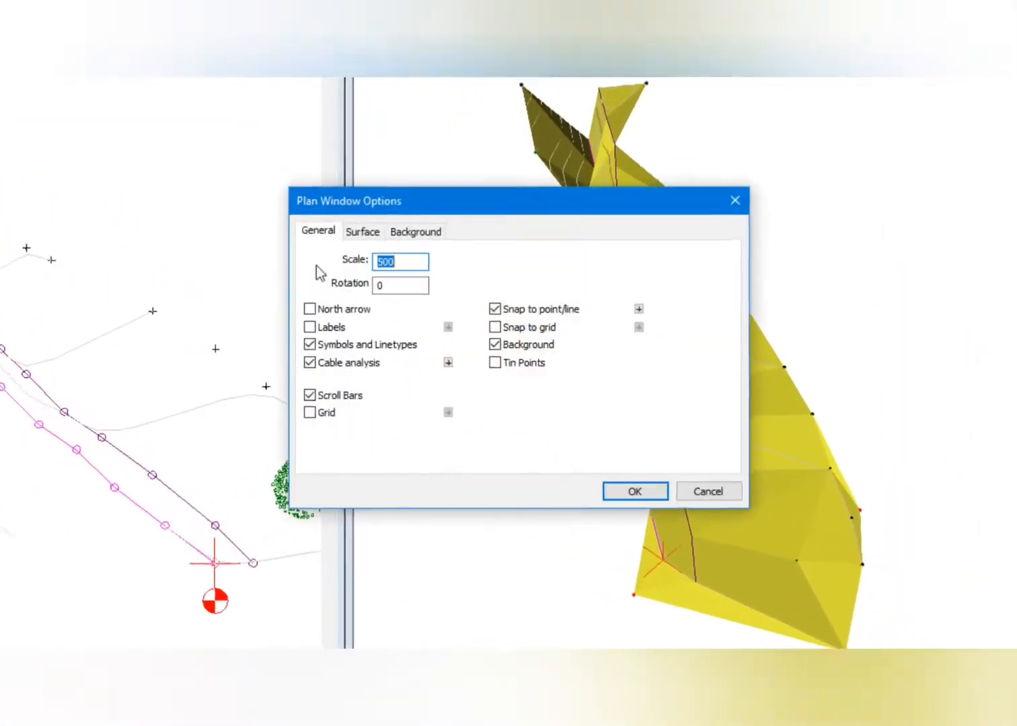
{"action": "left_click", "coordinate": [414, 292]}
{"action": "left_click", "coordinate": [316, 267]}
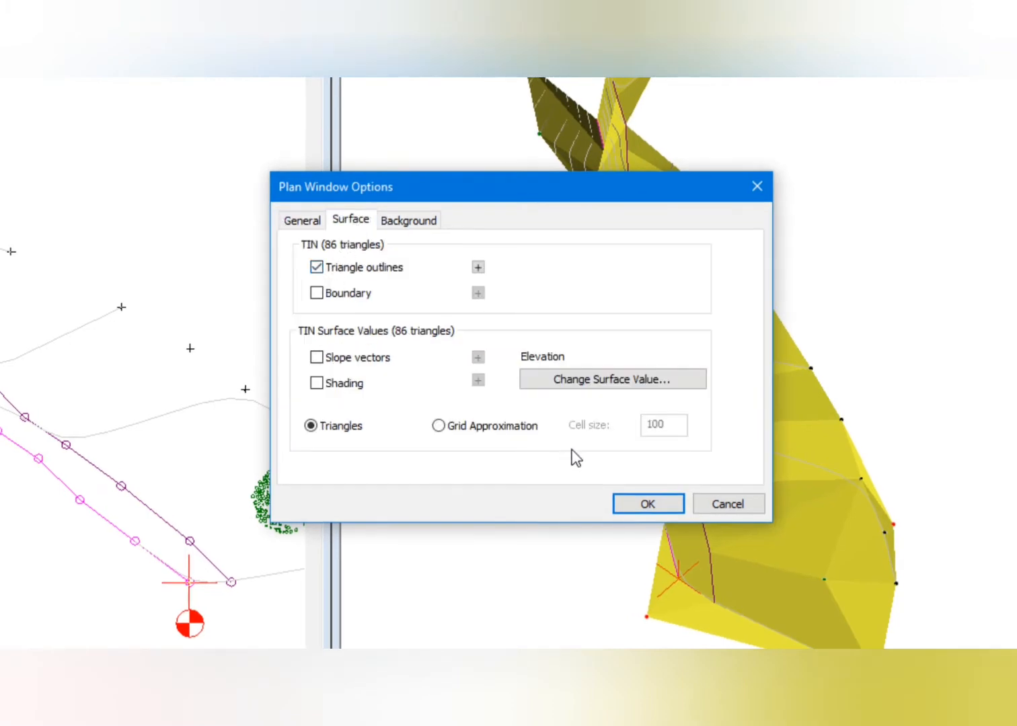
{"action": "left_click", "coordinate": [647, 504]}
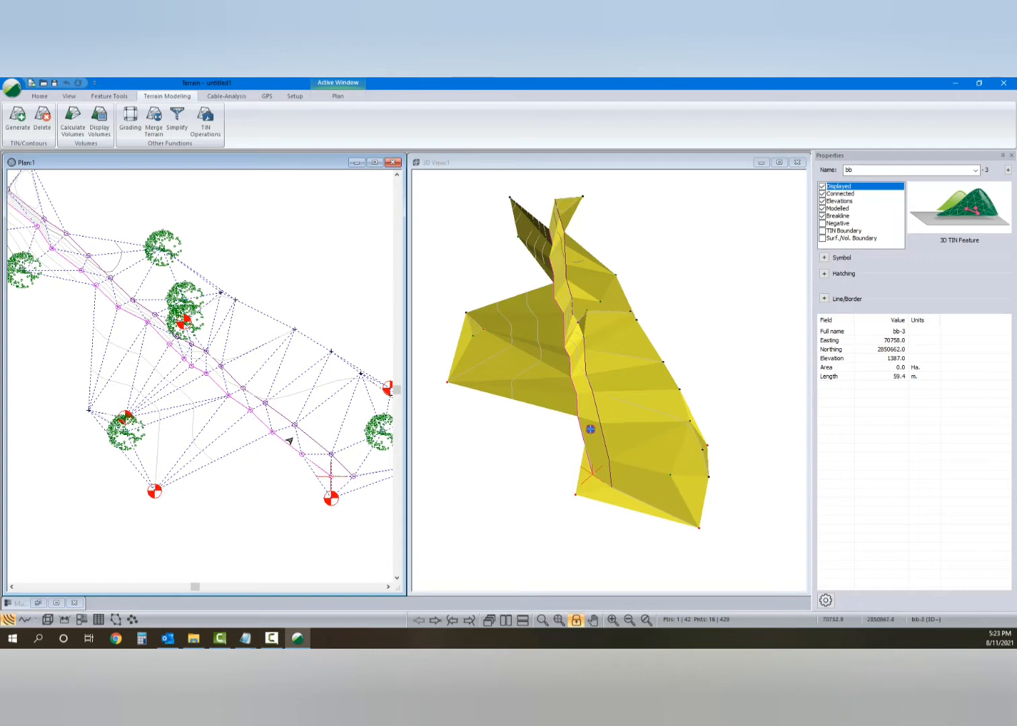
{"action": "mouse_move", "coordinate": [289, 441]}
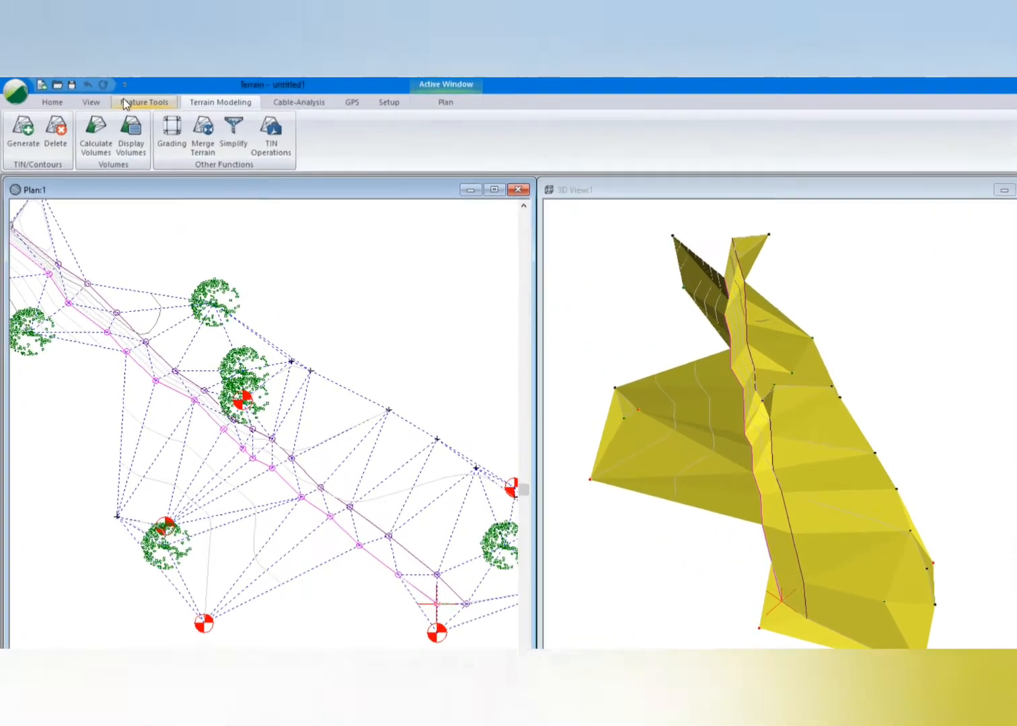
{"action": "left_click", "coordinate": [37, 97]}
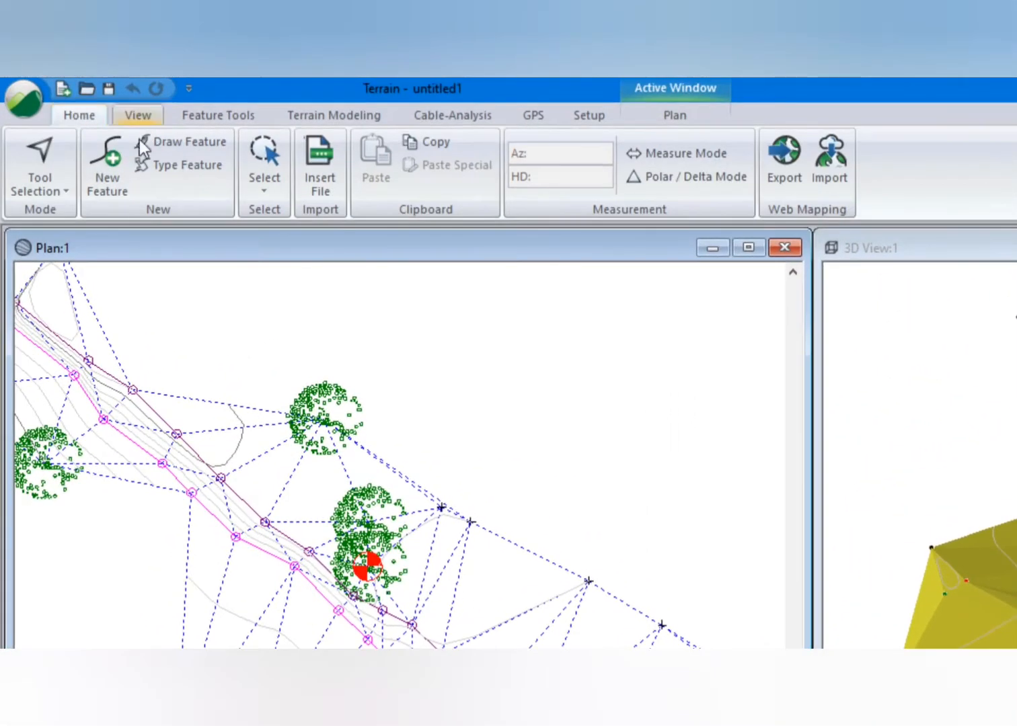
{"action": "left_click", "coordinate": [111, 165]}
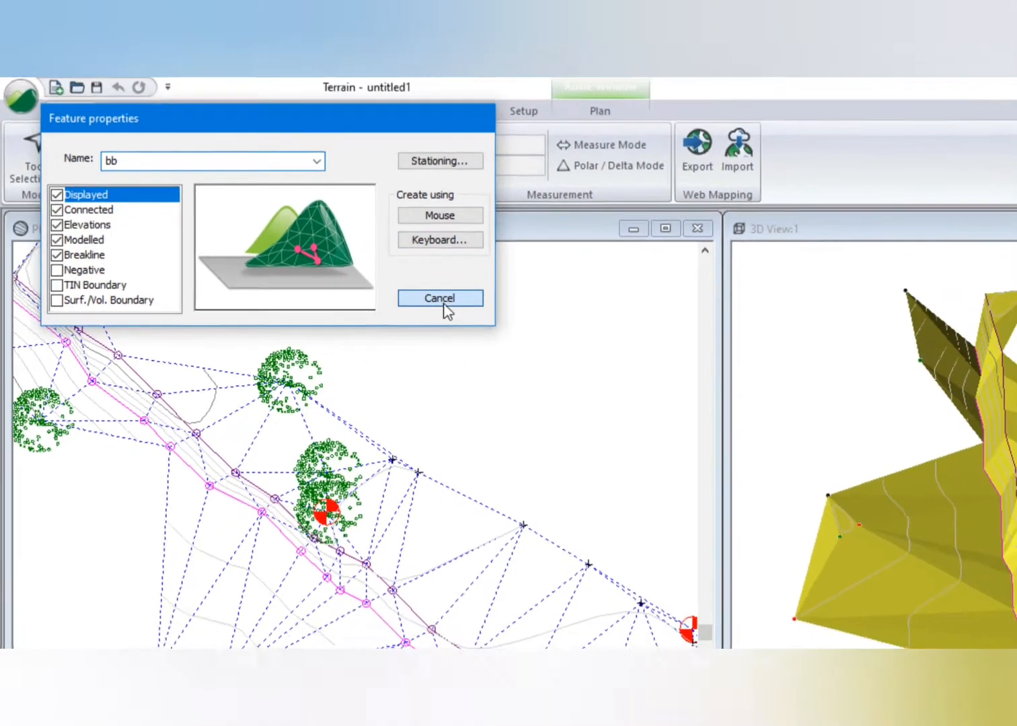
{"action": "left_click", "coordinate": [494, 326]}
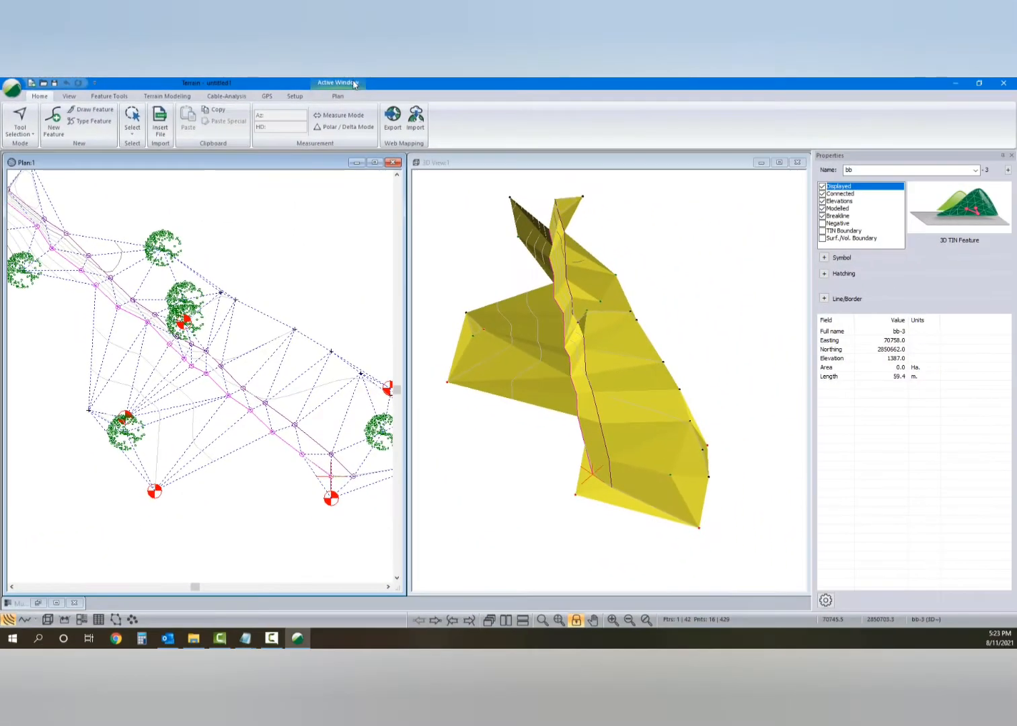
Create a boundary feature around the current TIN with the Create TIN Boundary Feature(s) operation.
{"action": "left_click", "coordinate": [173, 96]}
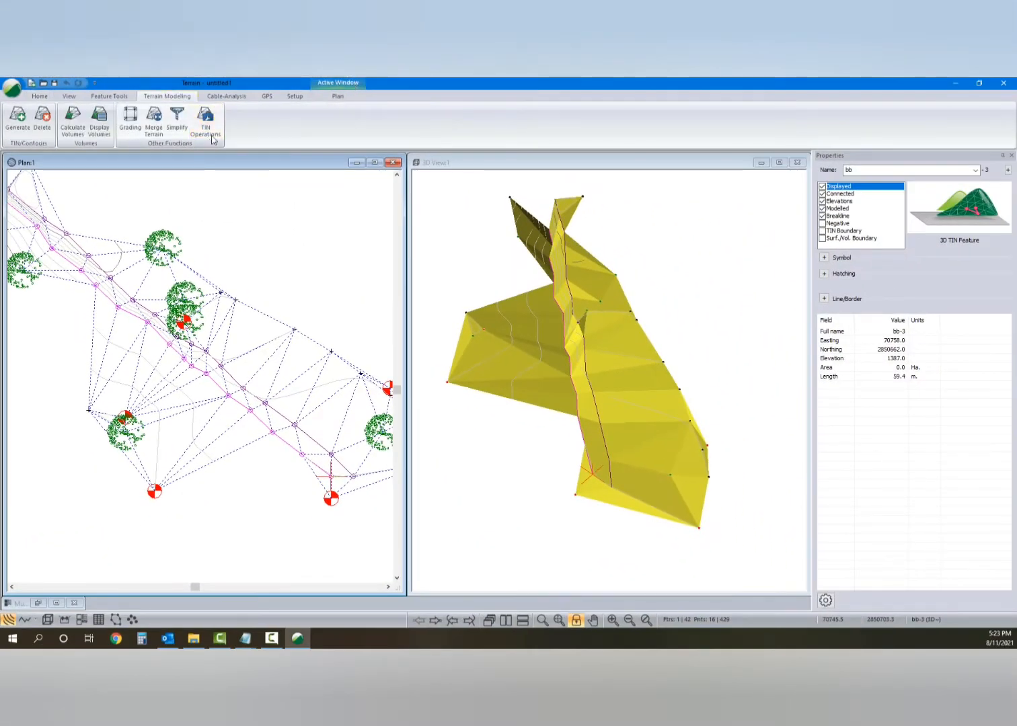
{"action": "left_click", "coordinate": [206, 115]}
{"action": "left_click", "coordinate": [397, 246]}
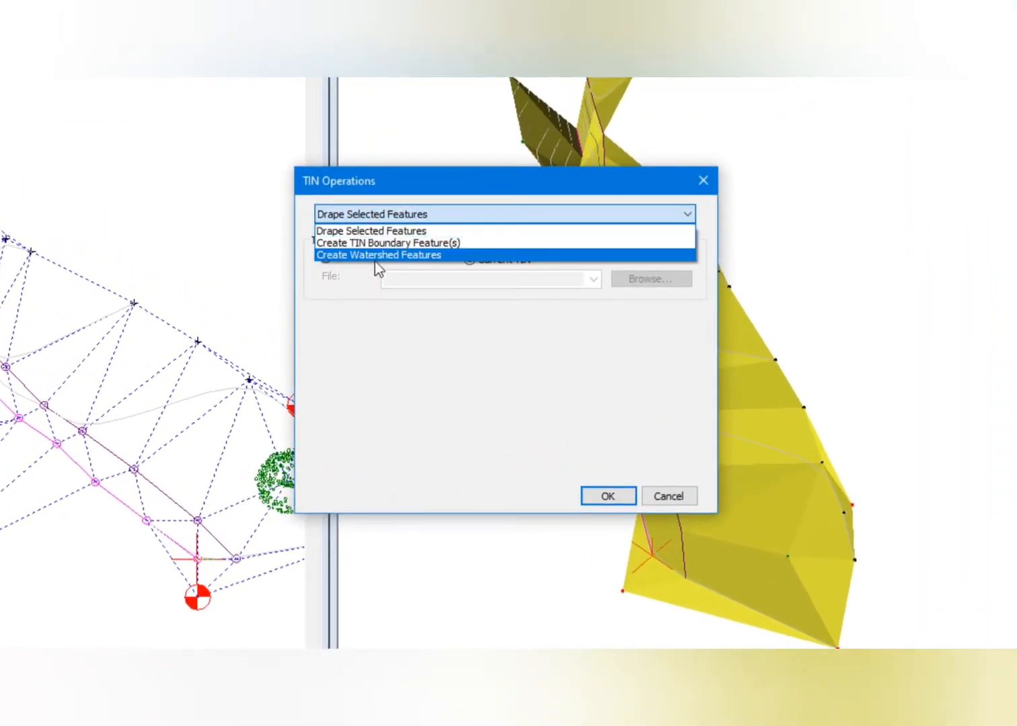
{"action": "left_click", "coordinate": [380, 243]}
{"action": "left_click", "coordinate": [607, 497]}
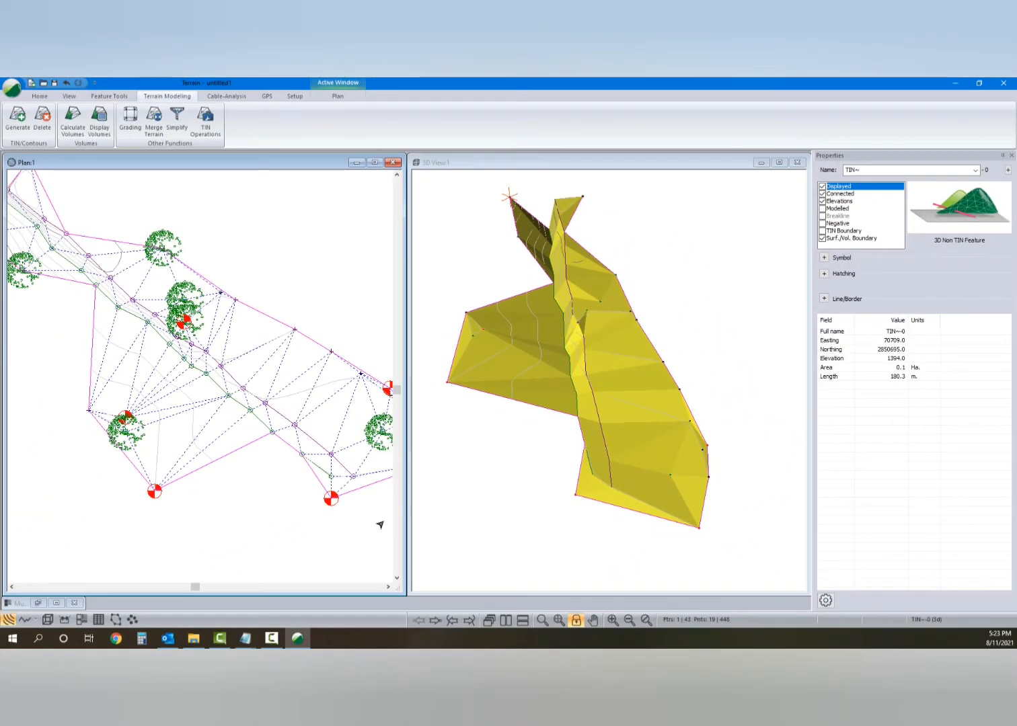
Switch to editing points with the mouse and delete the boundary vertex in the southern notch beside the lower breakline.
{"action": "right_click", "coordinate": [272, 451]}
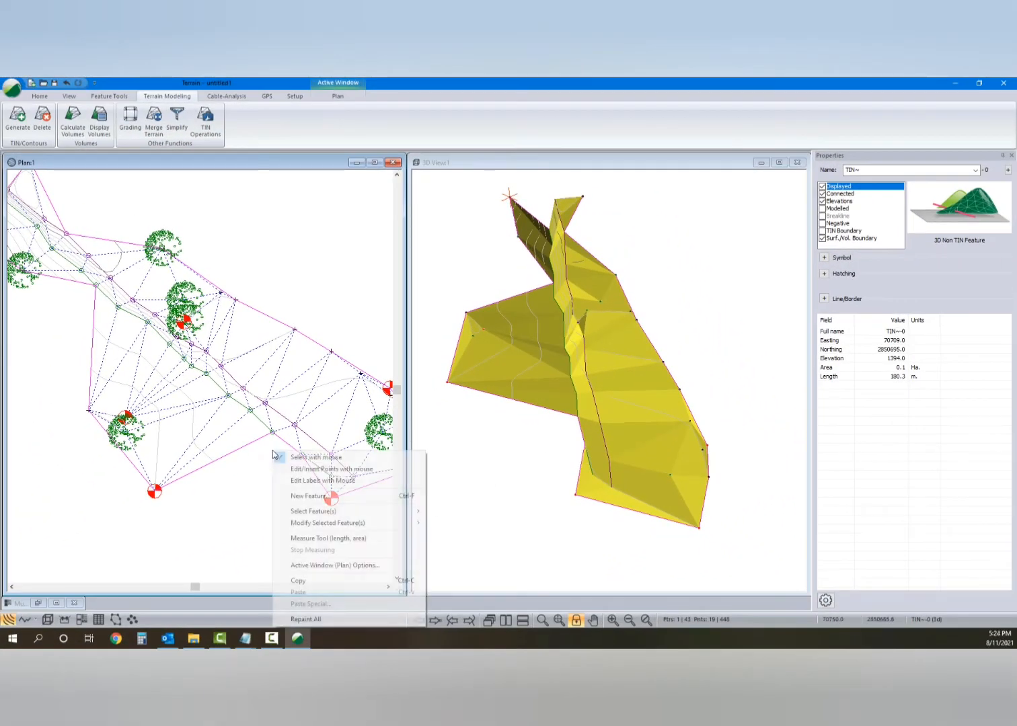
{"action": "left_click", "coordinate": [308, 470]}
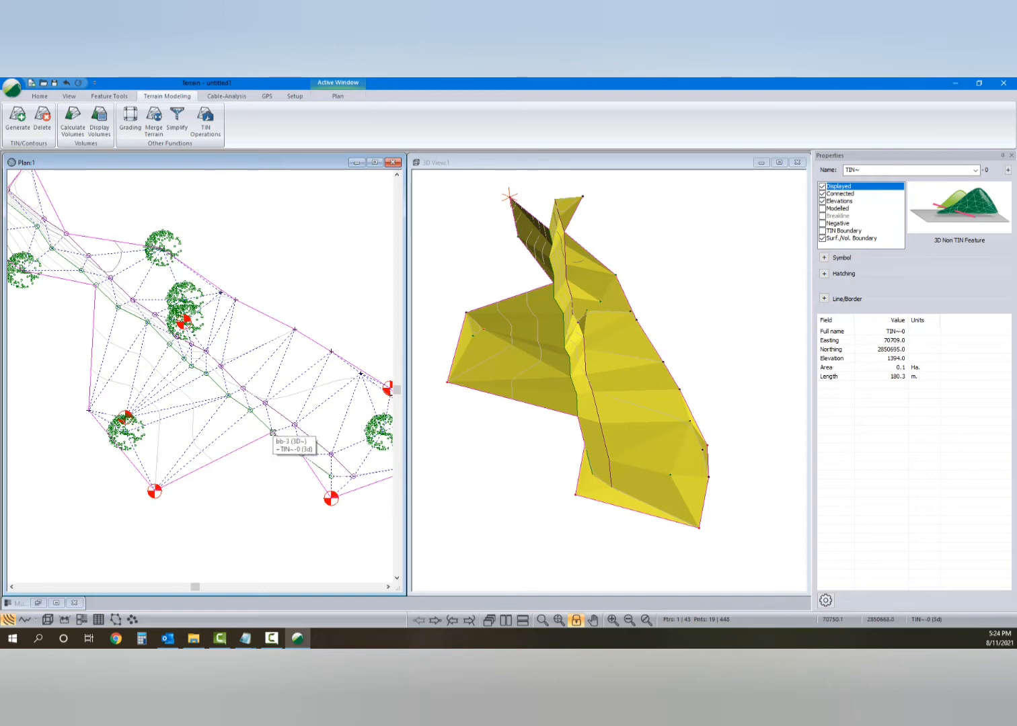
{"action": "left_click_drag", "start_coordinate": [269, 431], "coordinate": [276, 479]}
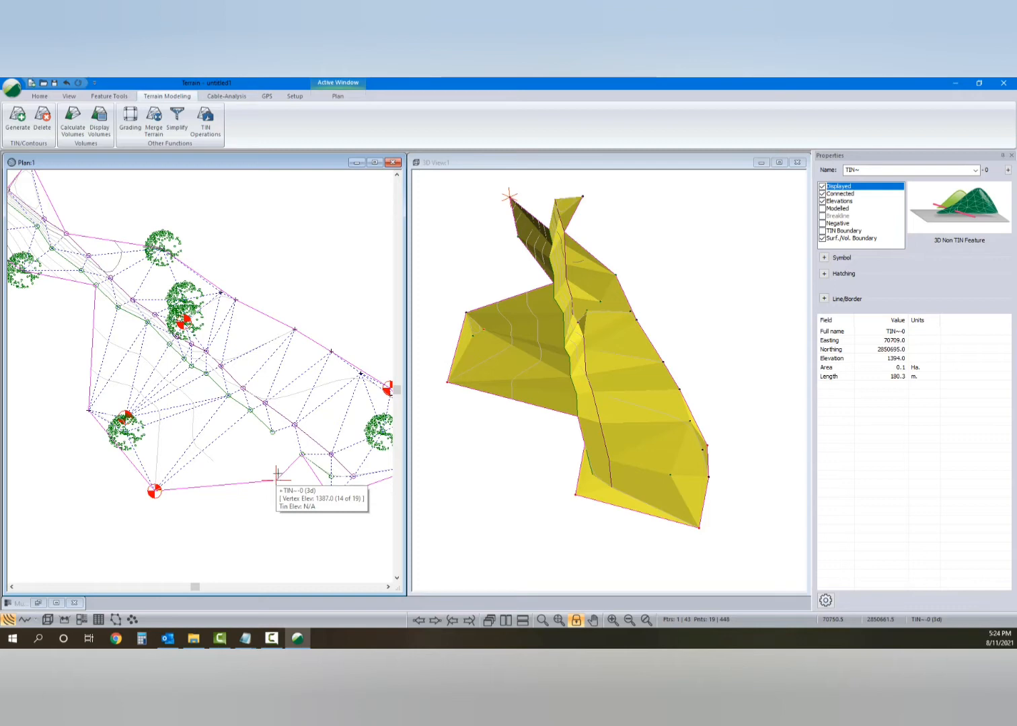
{"action": "mouse_move", "coordinate": [275, 480]}
{"action": "left_mouse_down"}
{"action": "mouse_move", "coordinate": [263, 449]}
{"action": "mouse_move", "coordinate": [256, 481]}
{"action": "mouse_move", "coordinate": [301, 455]}
{"action": "mouse_move", "coordinate": [281, 490]}
{"action": "left_mouse_up"}
{"action": "key", "text": "Delete"}
Move the boundary vertex at the southwestern tree onto the adjacent red-and-white marker.
{"action": "middle_click_drag", "start_coordinate": [211, 446], "coordinate": [294, 448]}
{"action": "scroll", "coordinate": [180, 444], "scroll_direction": "up", "scroll_amount": 4}
{"action": "left_click_drag", "start_coordinate": [184, 450], "coordinate": [213, 388]}
{"action": "scroll", "coordinate": [221, 397], "scroll_direction": "down", "scroll_amount": 1}
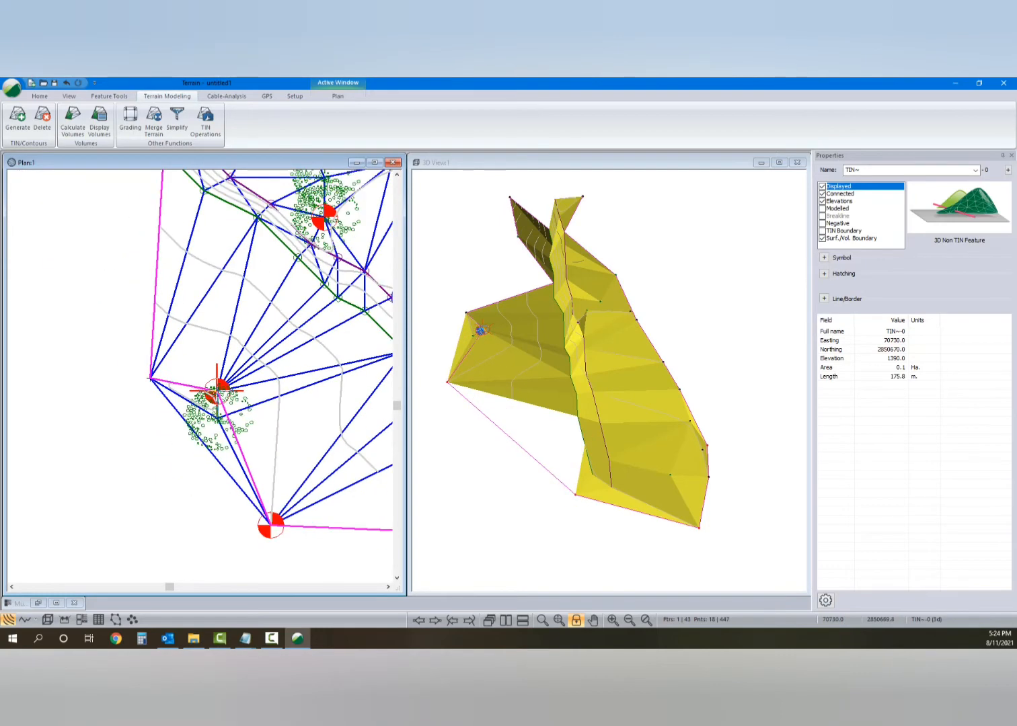
Remove the concave vertices near the boundary's northwestern end by moving them onto neighbouring boundary vertices.
{"action": "scroll", "coordinate": [221, 397], "scroll_direction": "up", "scroll_amount": 5}
{"action": "scroll", "coordinate": [217, 396], "scroll_direction": "down", "scroll_amount": 2}
{"action": "scroll", "coordinate": [215, 391], "scroll_direction": "down", "scroll_amount": 4}
{"action": "scroll", "coordinate": [213, 367], "scroll_direction": "up", "scroll_amount": 3}
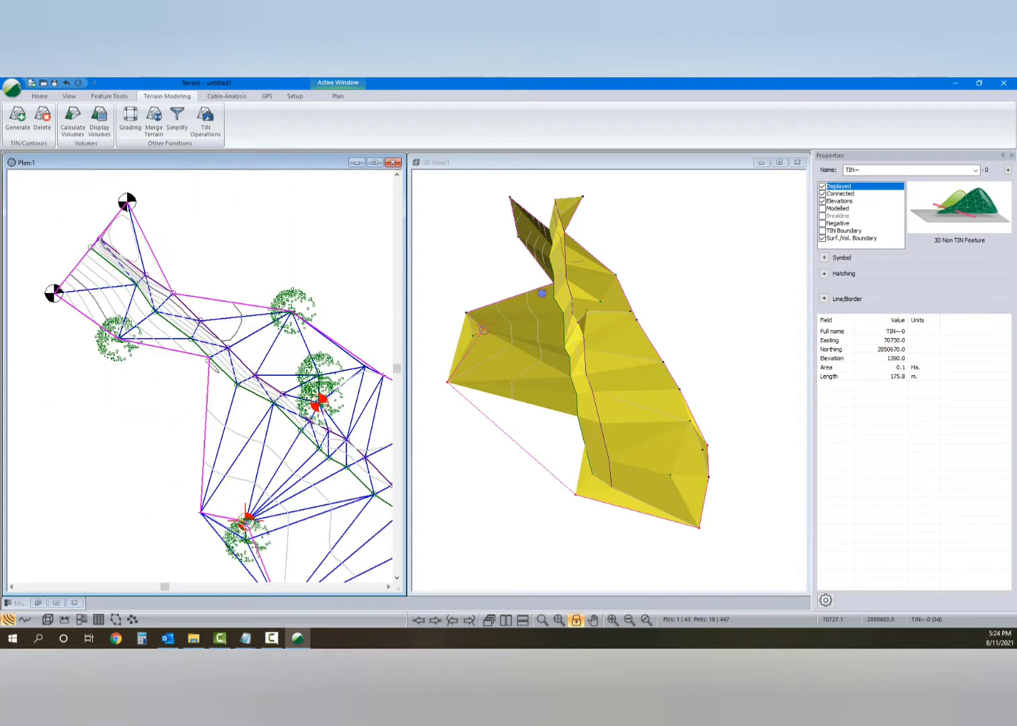
{"action": "mouse_move", "coordinate": [144, 401]}
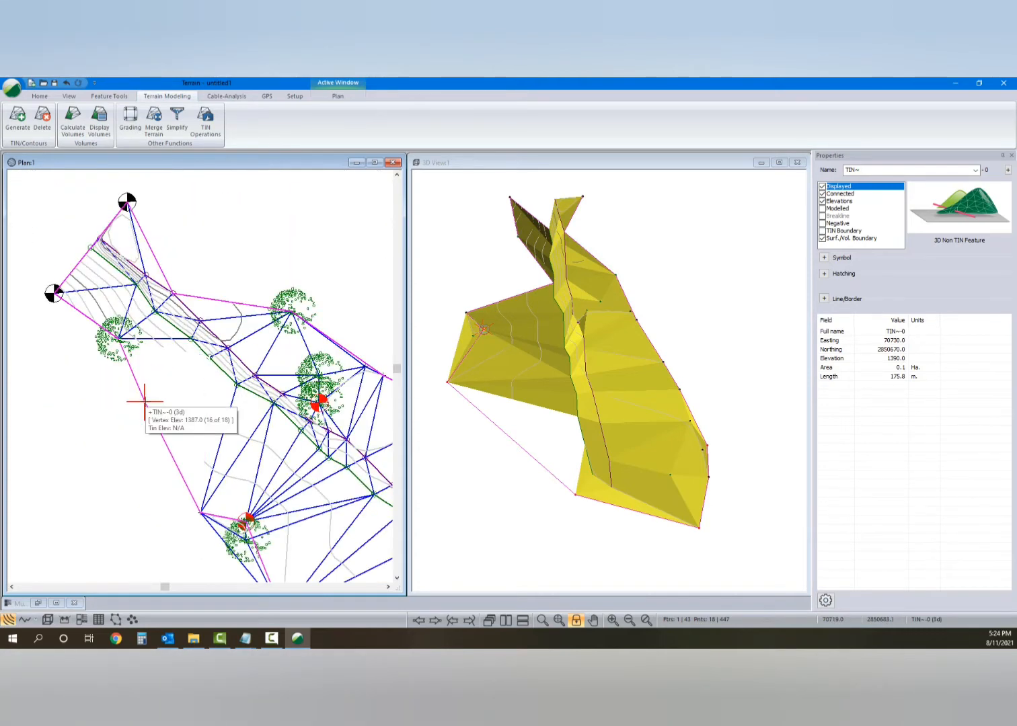
{"action": "left_click_drag", "start_coordinate": [143, 401], "coordinate": [199, 512]}
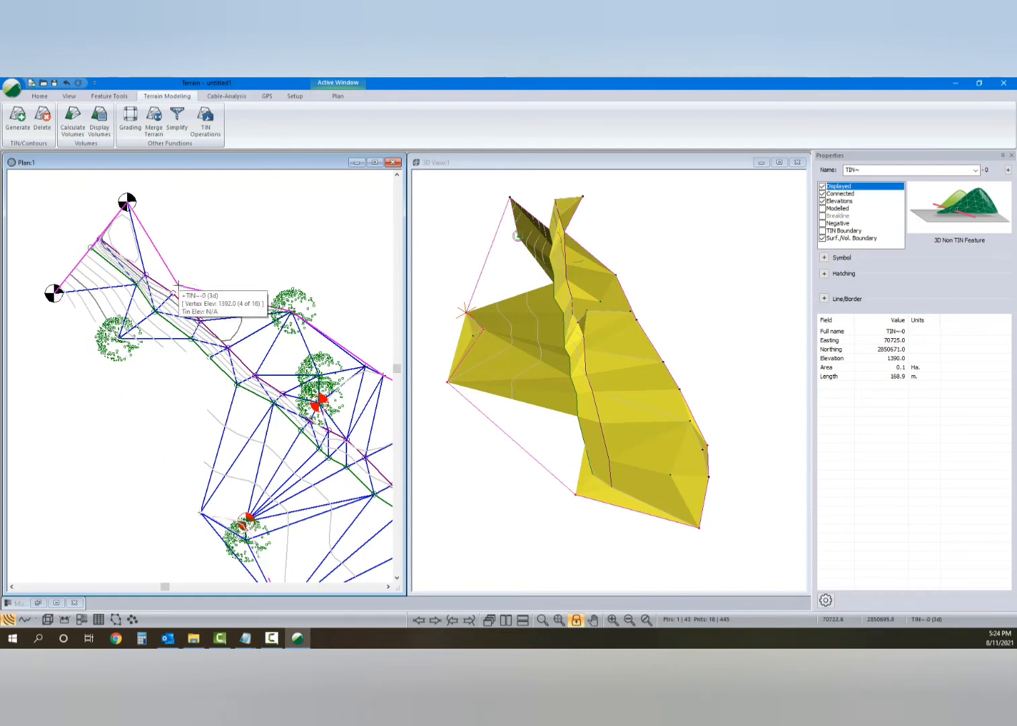
{"action": "left_click_drag", "start_coordinate": [175, 294], "coordinate": [127, 200]}
Insert two vertices along the boundary's northeastern edge and snap them to the survey points beside it.
{"action": "scroll", "coordinate": [138, 311], "scroll_direction": "up", "scroll_amount": 4}
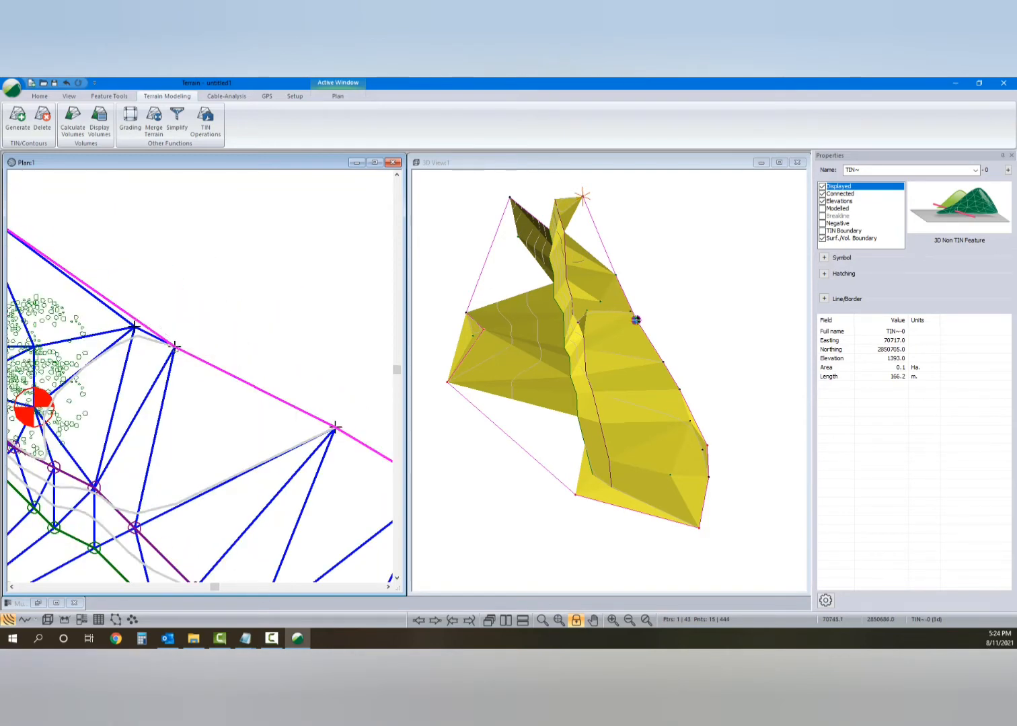
{"action": "left_click", "coordinate": [135, 318]}
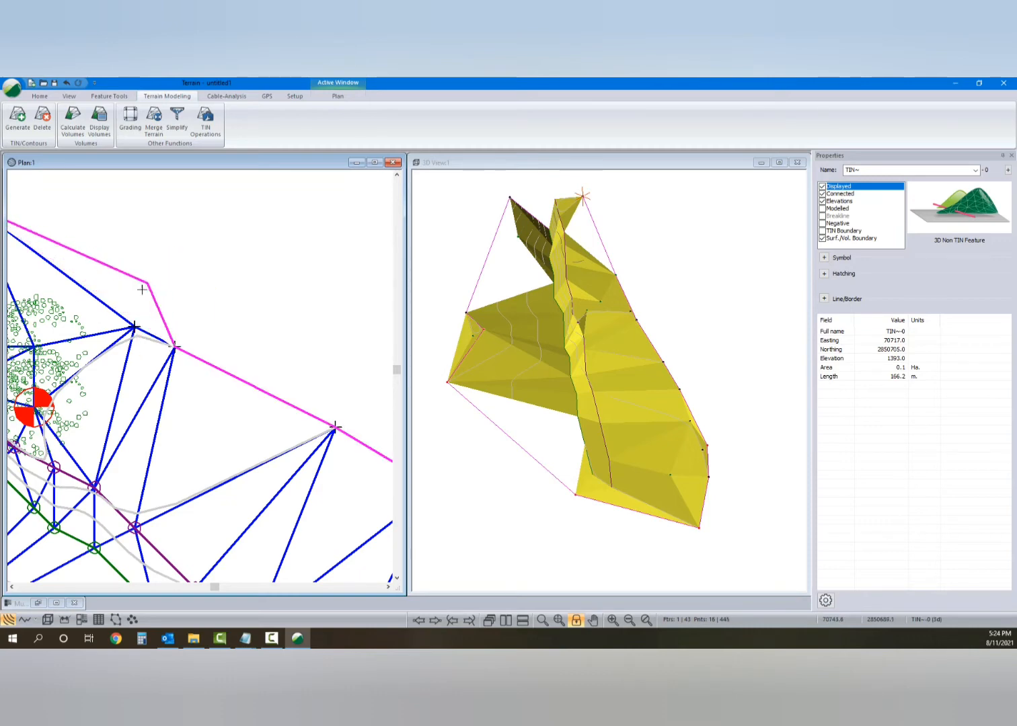
{"action": "left_click", "coordinate": [132, 322]}
{"action": "scroll", "coordinate": [138, 322], "scroll_direction": "down", "scroll_amount": 2}
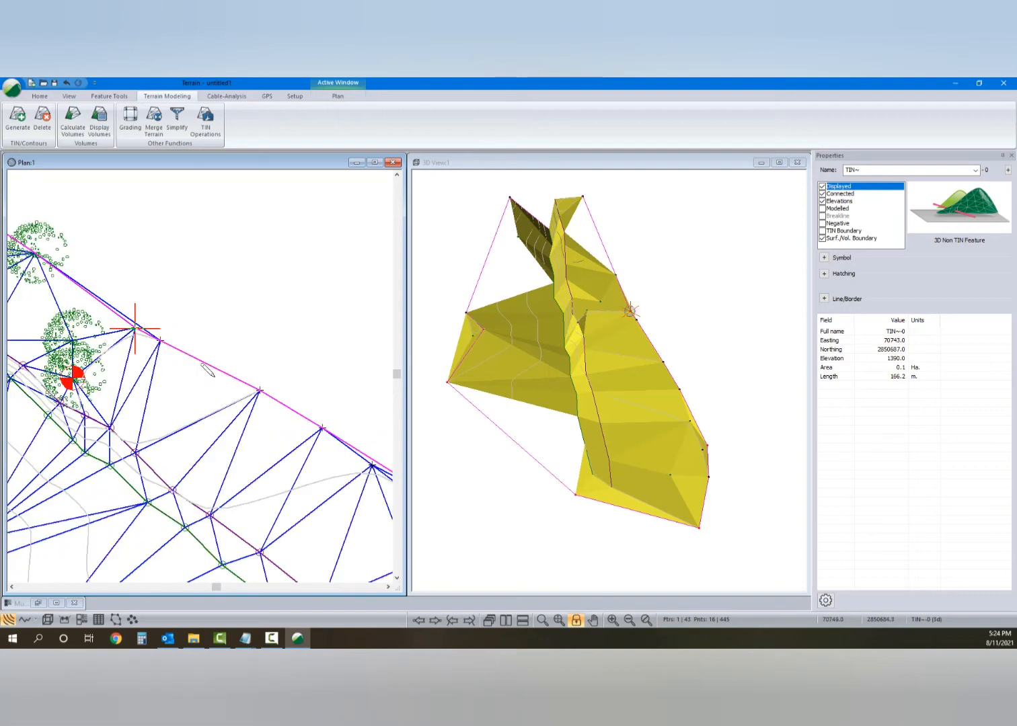
{"action": "scroll", "coordinate": [202, 364], "scroll_direction": "down", "scroll_amount": 1}
{"action": "middle_click_drag", "start_coordinate": [272, 390], "coordinate": [206, 363]}
{"action": "left_click", "coordinate": [234, 373]}
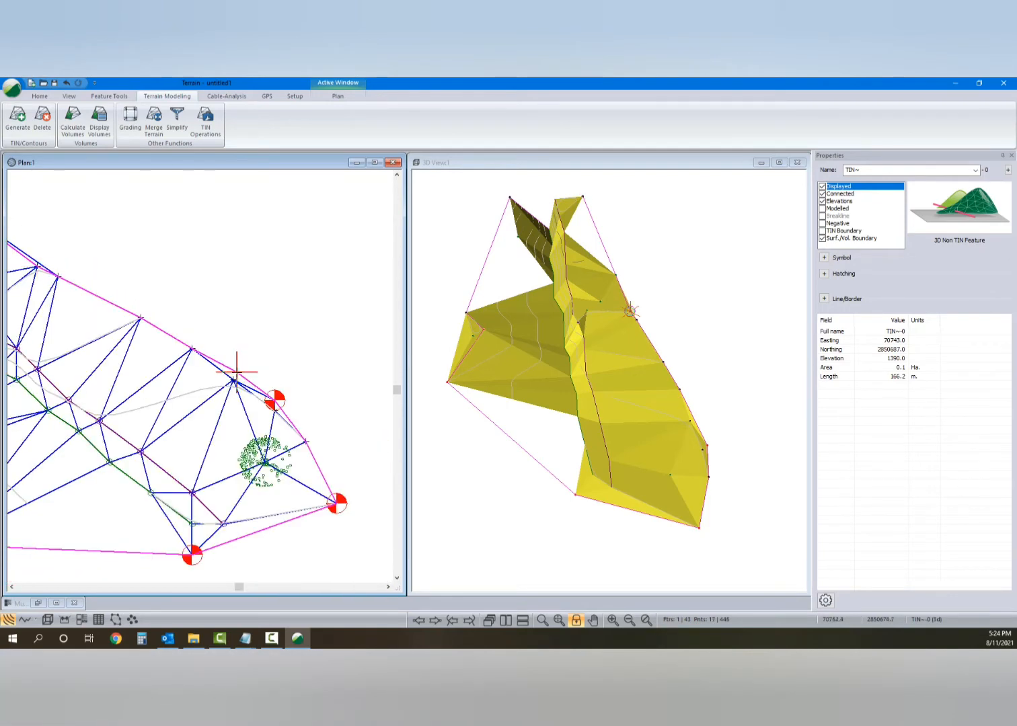
{"action": "left_click", "coordinate": [274, 401]}
{"action": "middle_click_drag", "start_coordinate": [274, 402], "coordinate": [266, 312]}
{"action": "scroll", "coordinate": [294, 404], "scroll_direction": "down", "scroll_amount": 1}
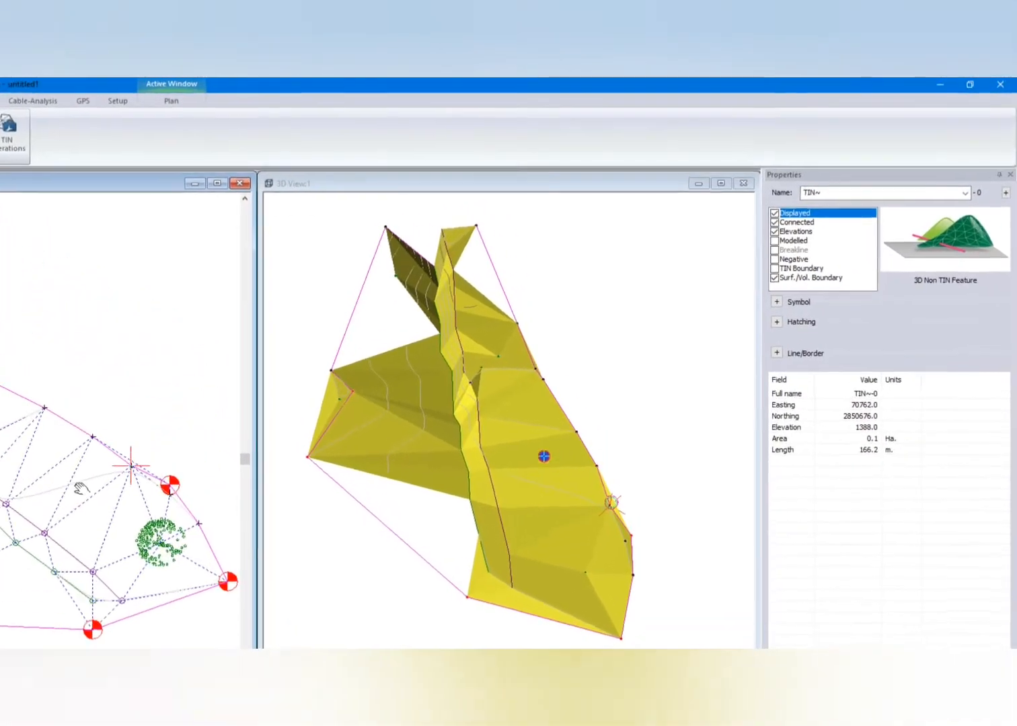
{"action": "middle_click_drag", "start_coordinate": [219, 425], "coordinate": [276, 462]}
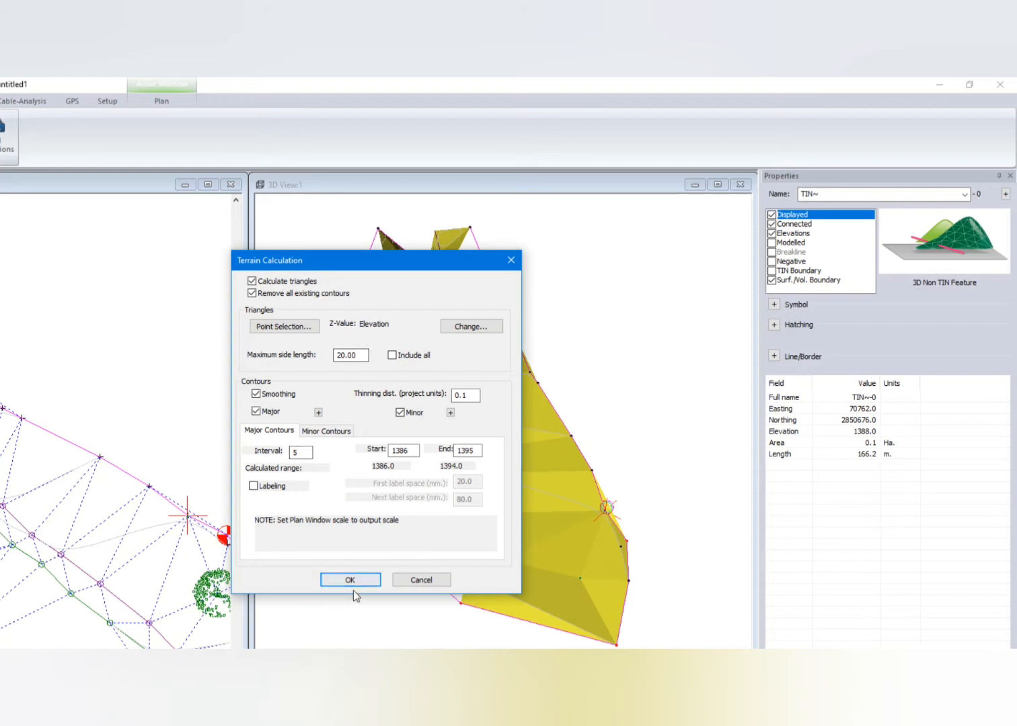
Turn on the TIN Boundary, Modelled and Breakline properties for the boundary feature.
{"action": "left_click", "coordinate": [440, 580]}
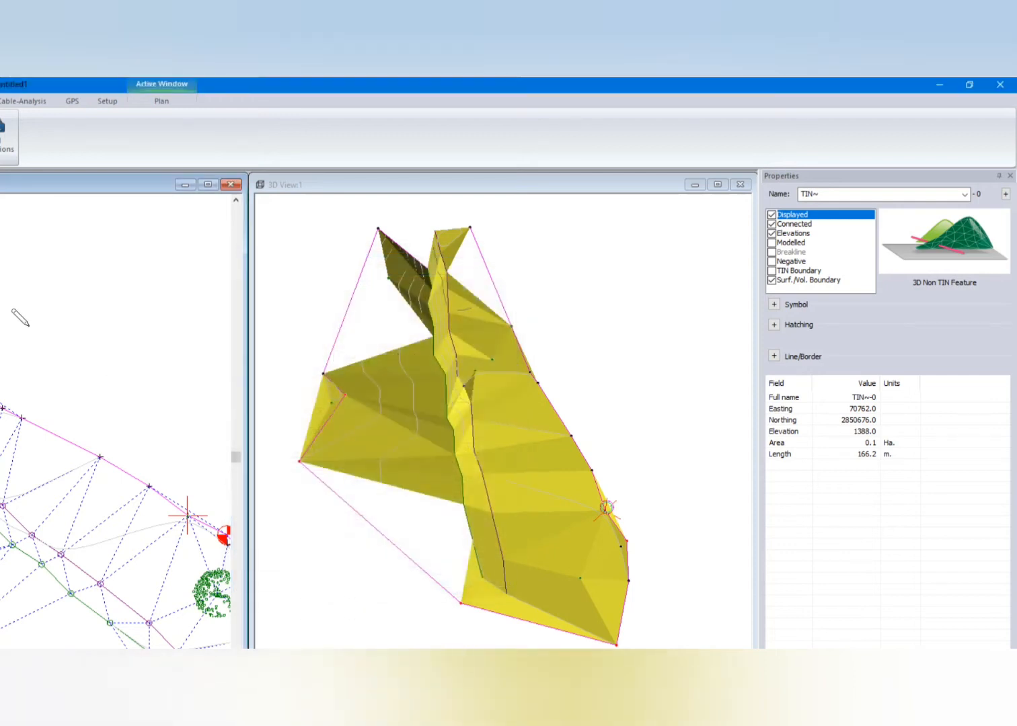
{"action": "left_click", "coordinate": [773, 271]}
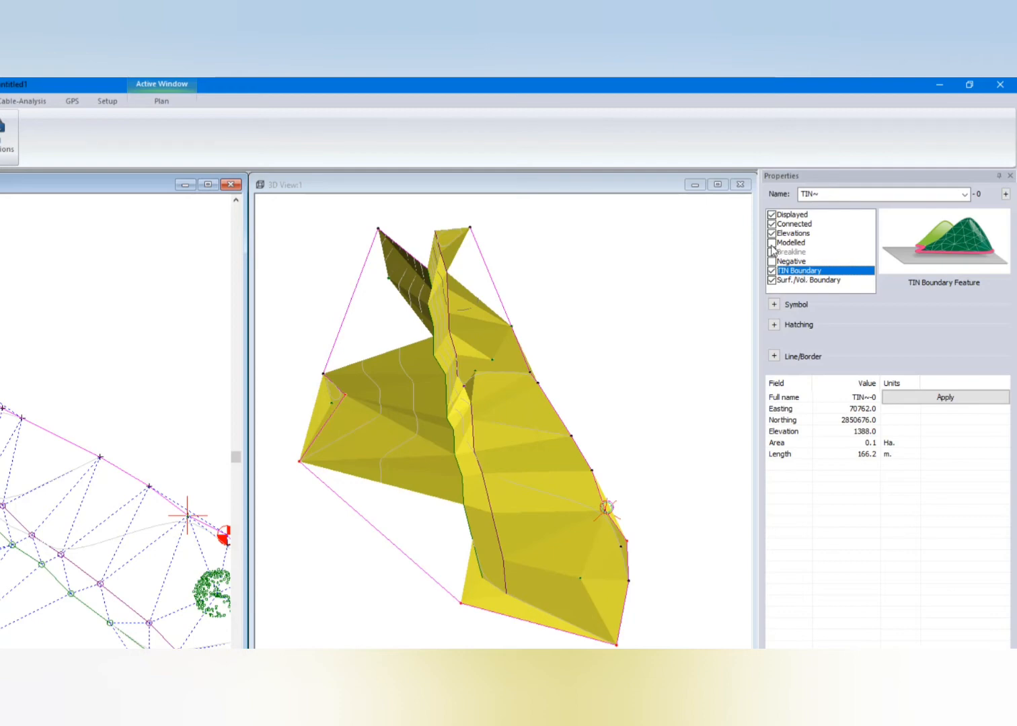
{"action": "left_click", "coordinate": [772, 243]}
{"action": "left_click", "coordinate": [773, 252]}
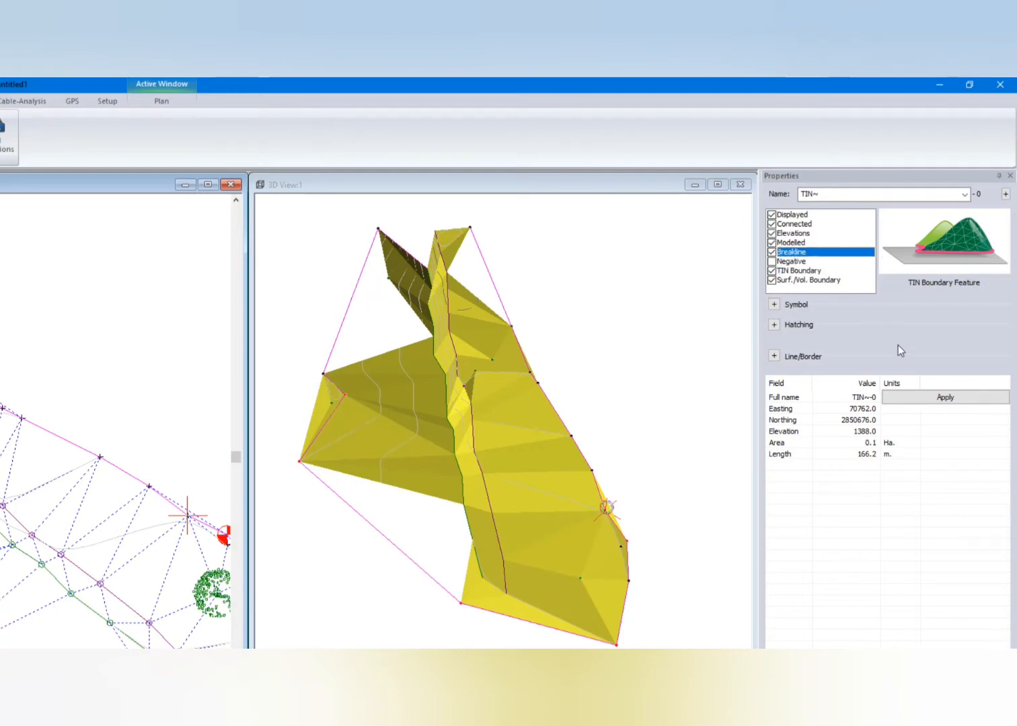
Set the TIN boundary feature's line colour to cyan and apply its property changes.
{"action": "left_click", "coordinate": [774, 304]}
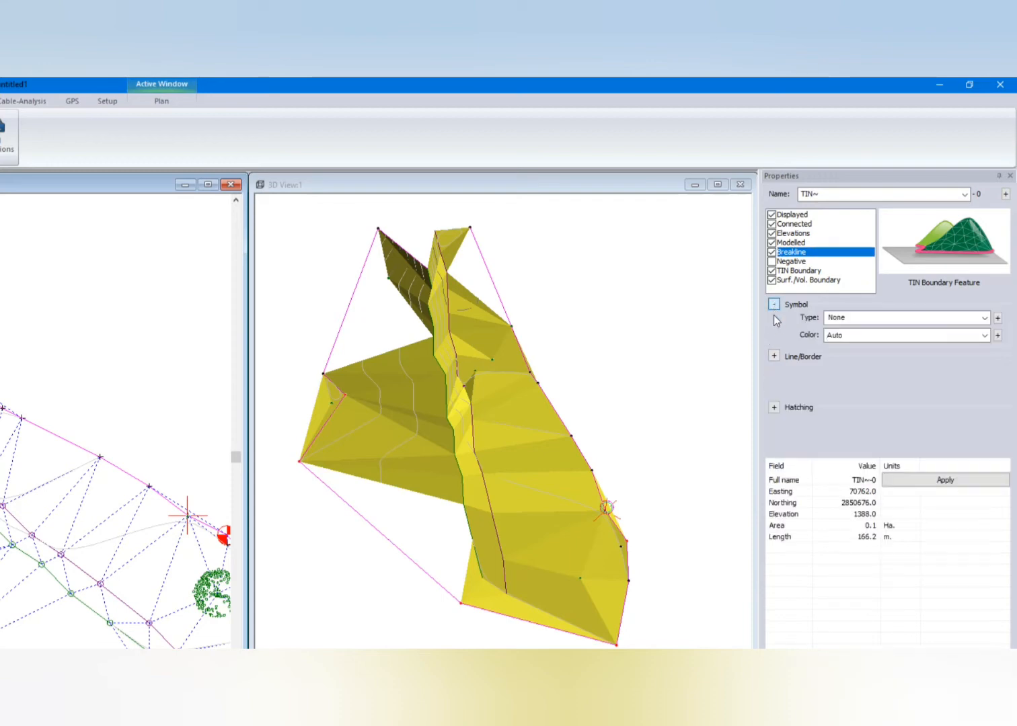
{"action": "left_click", "coordinate": [773, 355]}
{"action": "left_click", "coordinate": [774, 408]}
{"action": "left_click", "coordinate": [896, 386]}
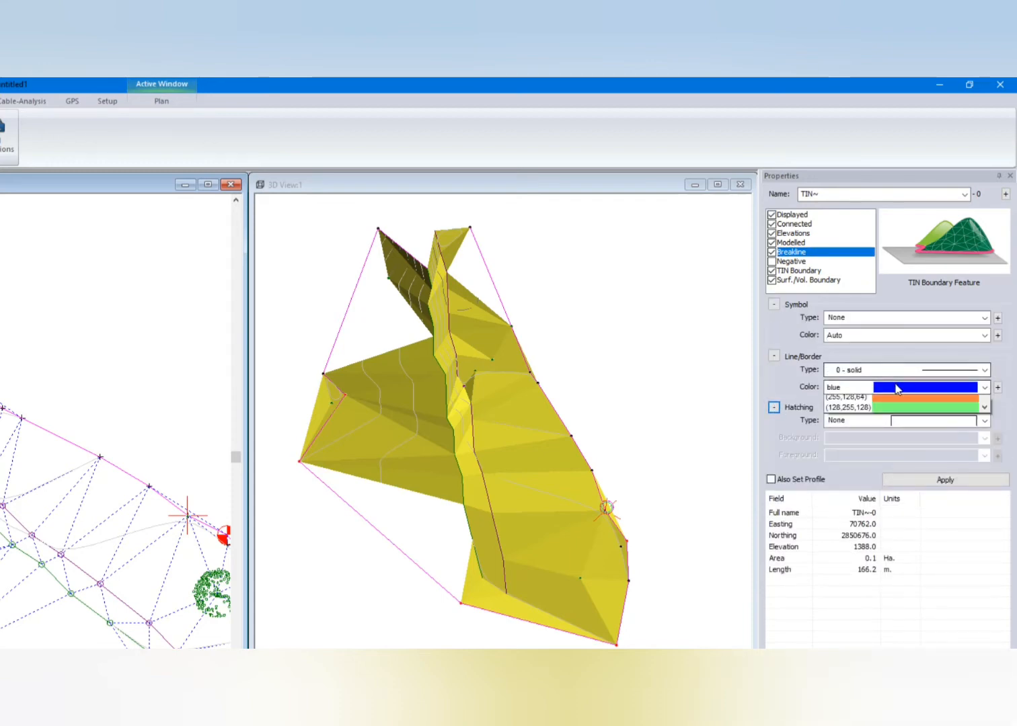
{"action": "left_click", "coordinate": [905, 411]}
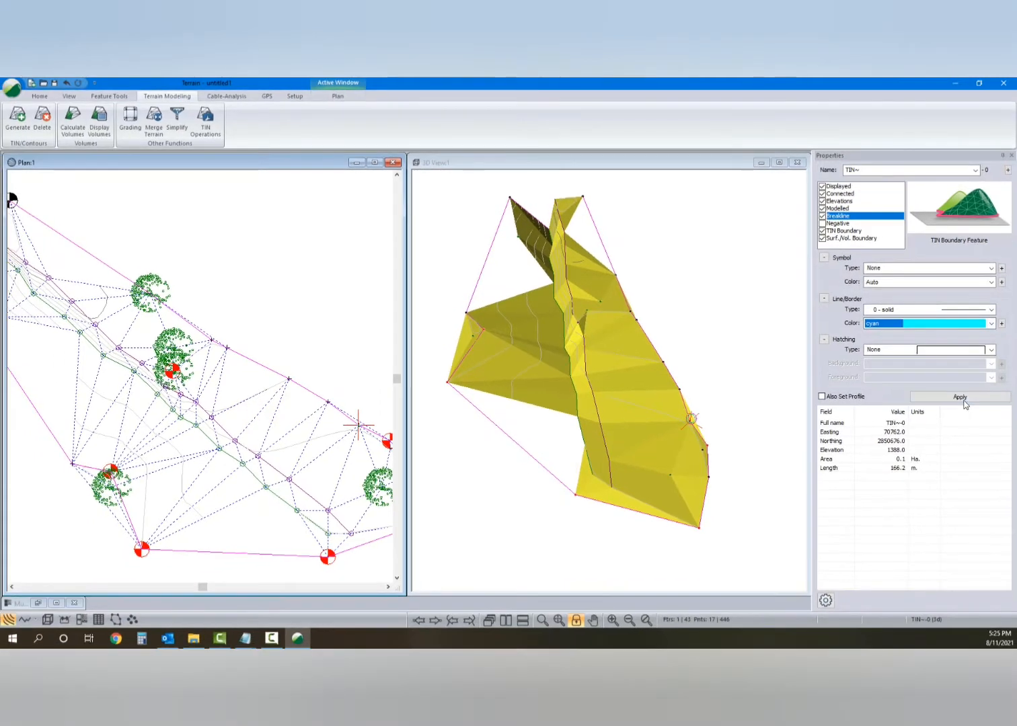
{"action": "left_click", "coordinate": [960, 398]}
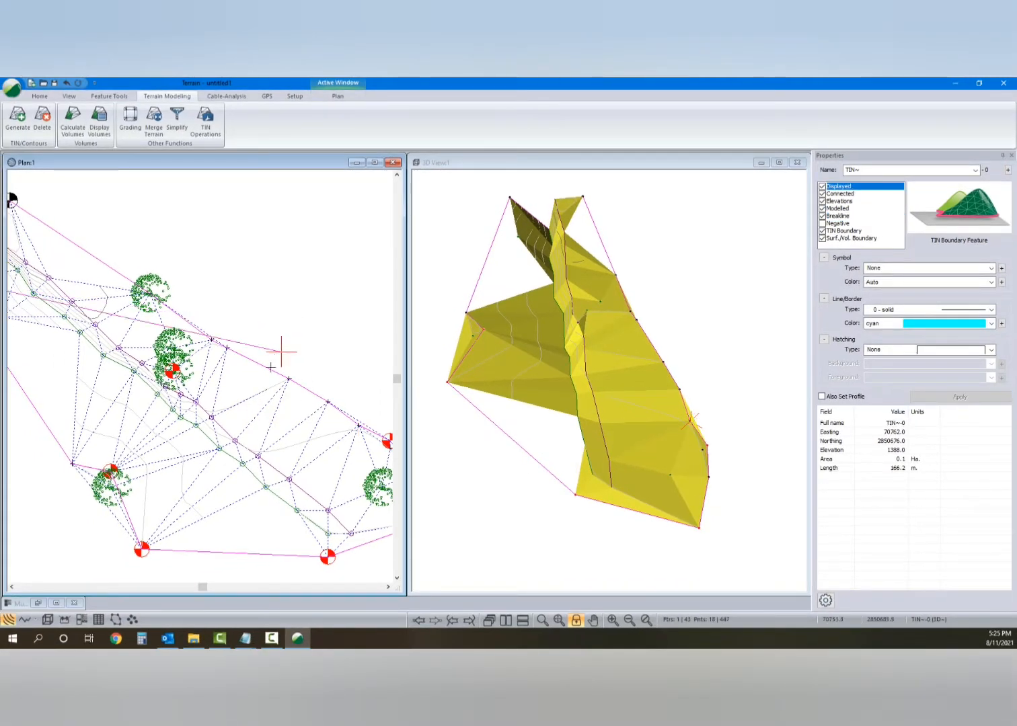
Undo the stray point added to the boundary feature and return the plan to mouse selection mode.
{"action": "left_click", "coordinate": [274, 378]}
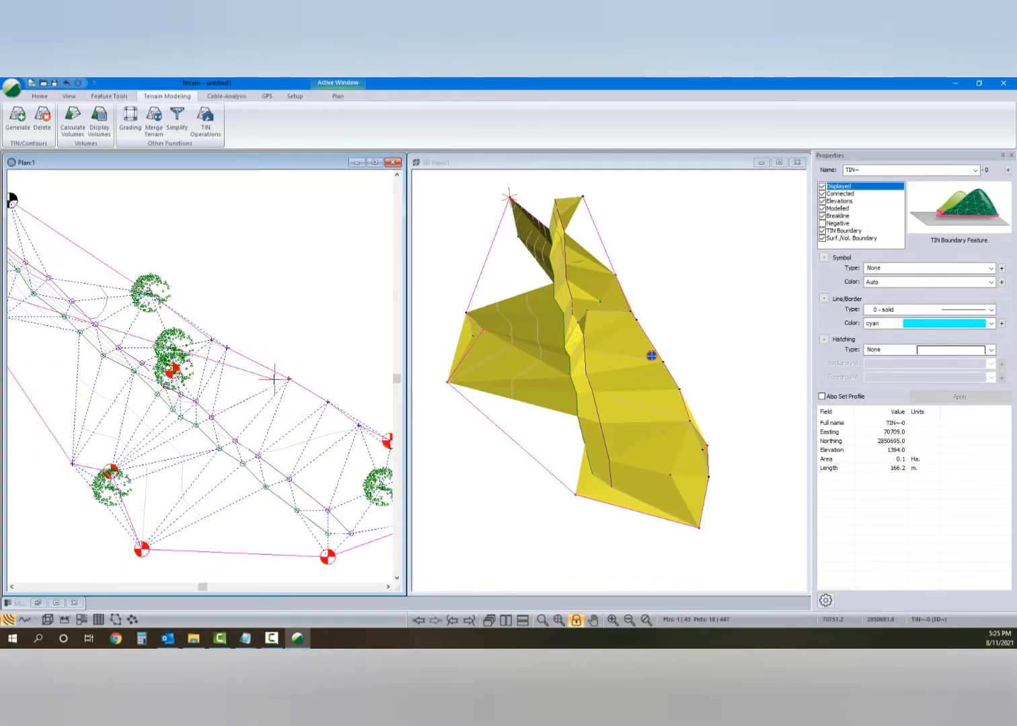
{"action": "key", "text": "ctrl+z"}
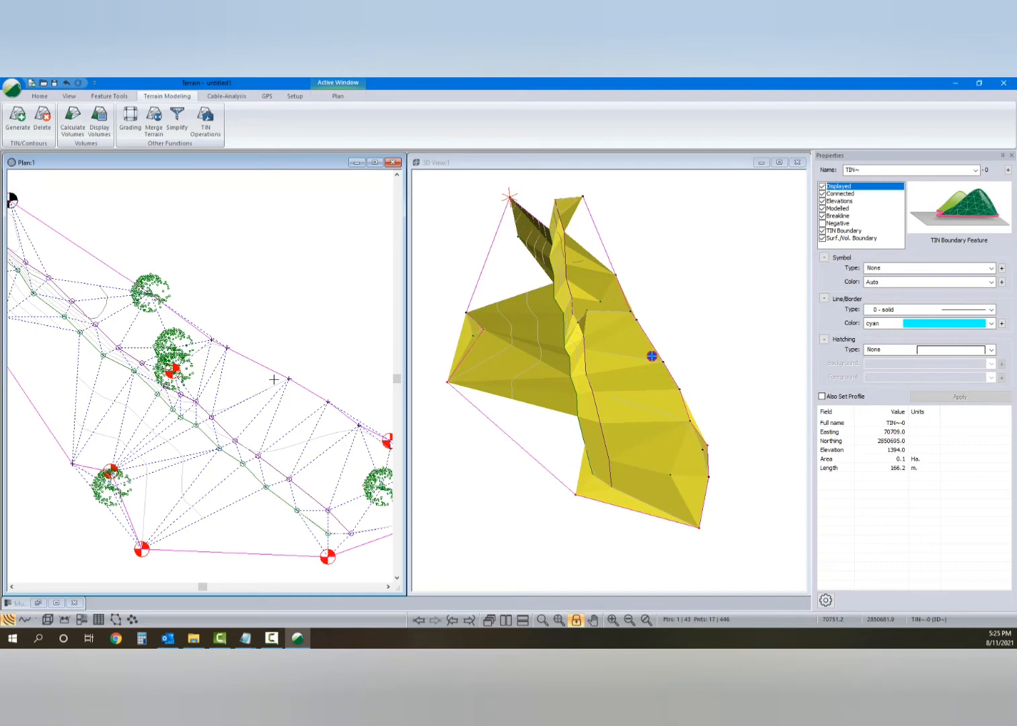
{"action": "right_click", "coordinate": [244, 313]}
{"action": "left_click", "coordinate": [268, 322]}
Regenerate the TIN and contours with Include all enabled instead of a maximum side length.
{"action": "scroll", "coordinate": [264, 337], "scroll_direction": "down", "scroll_amount": 5}
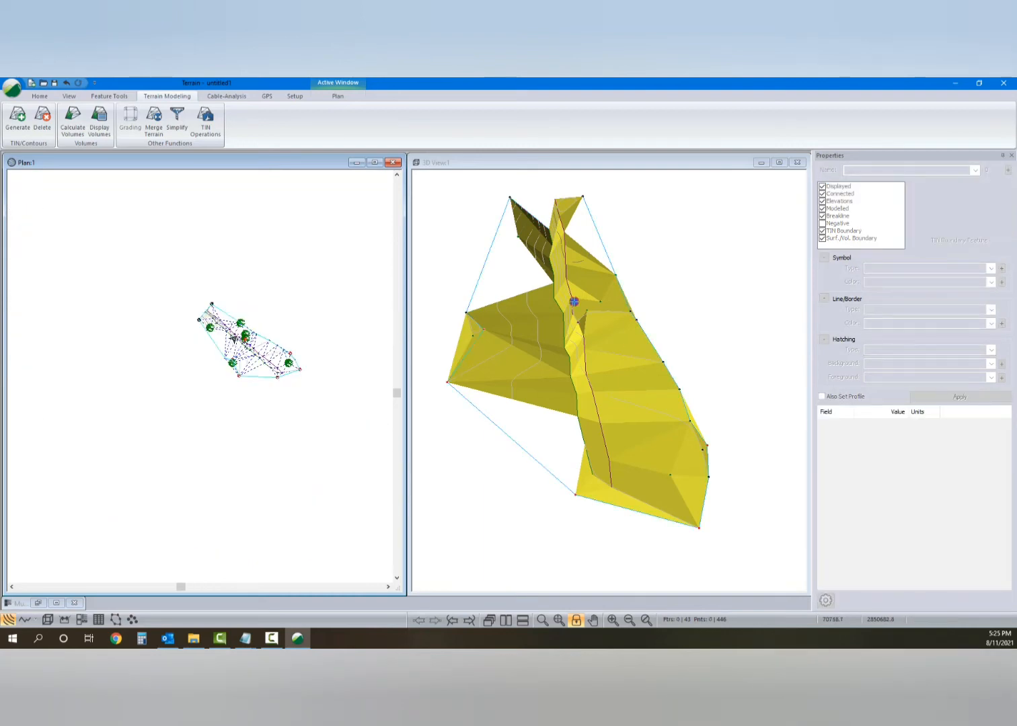
{"action": "scroll", "coordinate": [234, 338], "scroll_direction": "up", "scroll_amount": 3}
{"action": "left_click", "coordinate": [18, 120]}
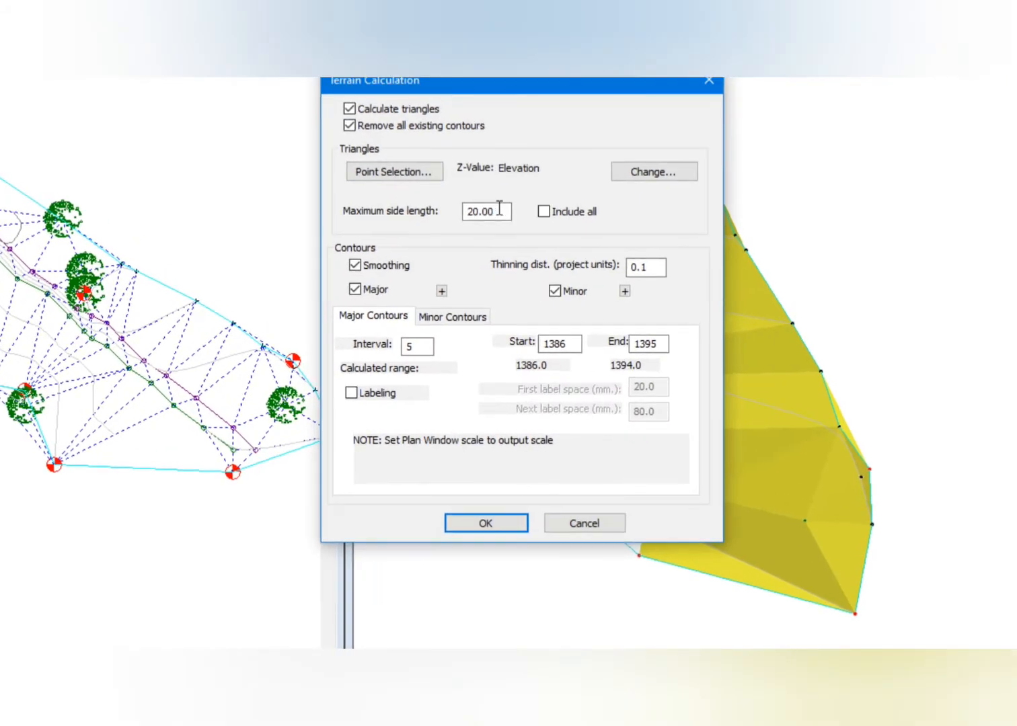
{"action": "left_click_drag", "start_coordinate": [497, 274], "coordinate": [441, 277]}
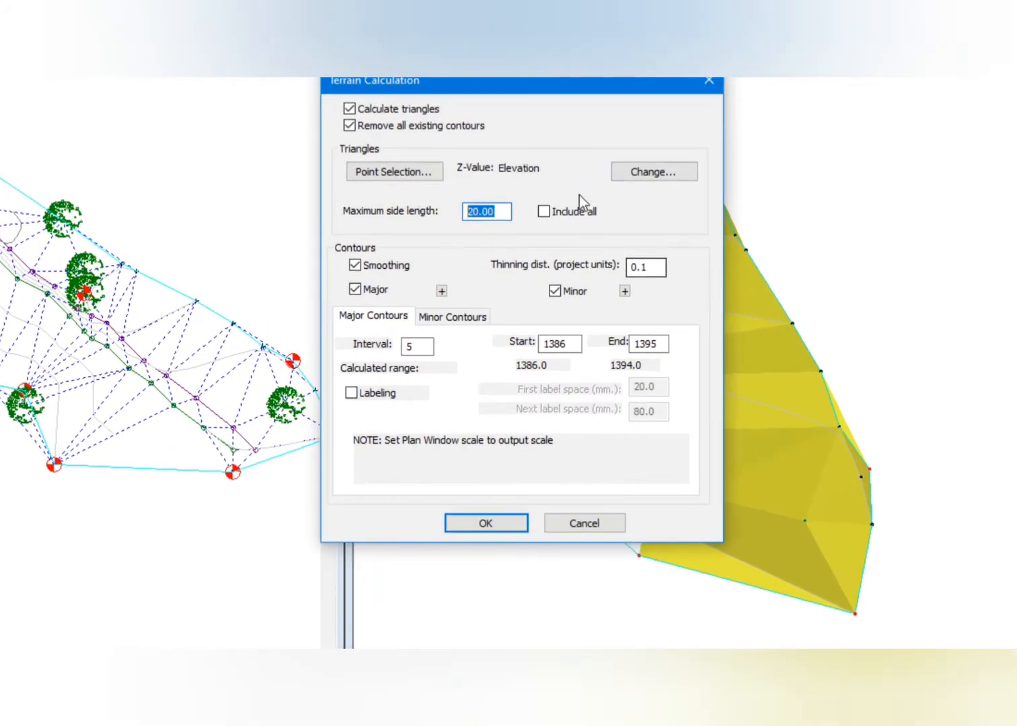
{"action": "left_click_drag", "start_coordinate": [617, 86], "coordinate": [649, 156]}
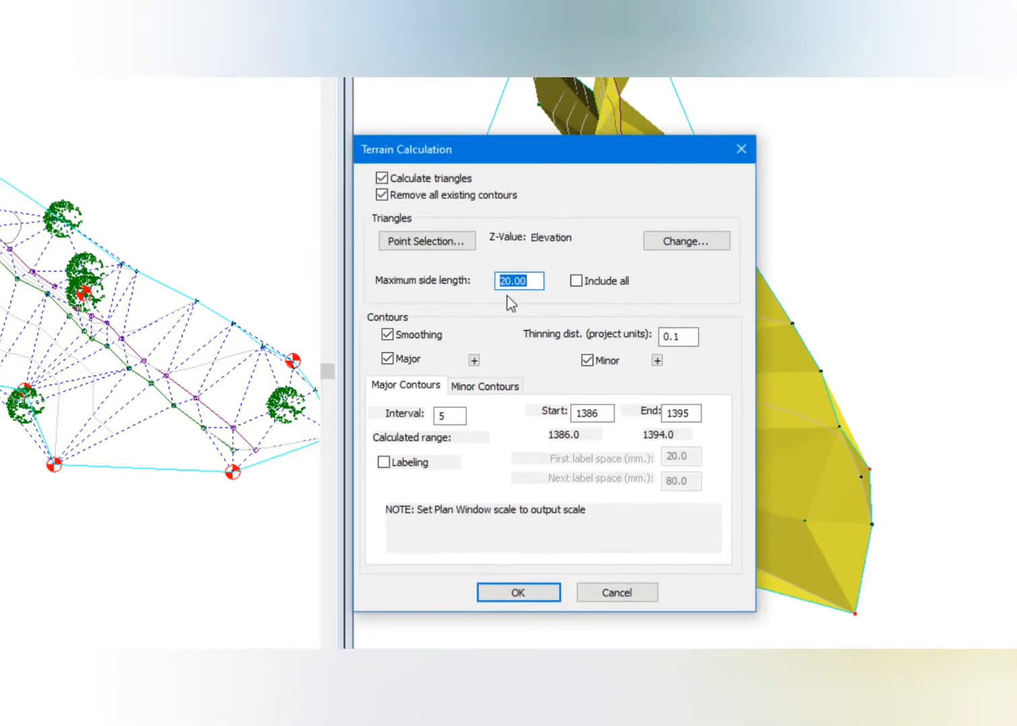
{"action": "left_click", "coordinate": [576, 281]}
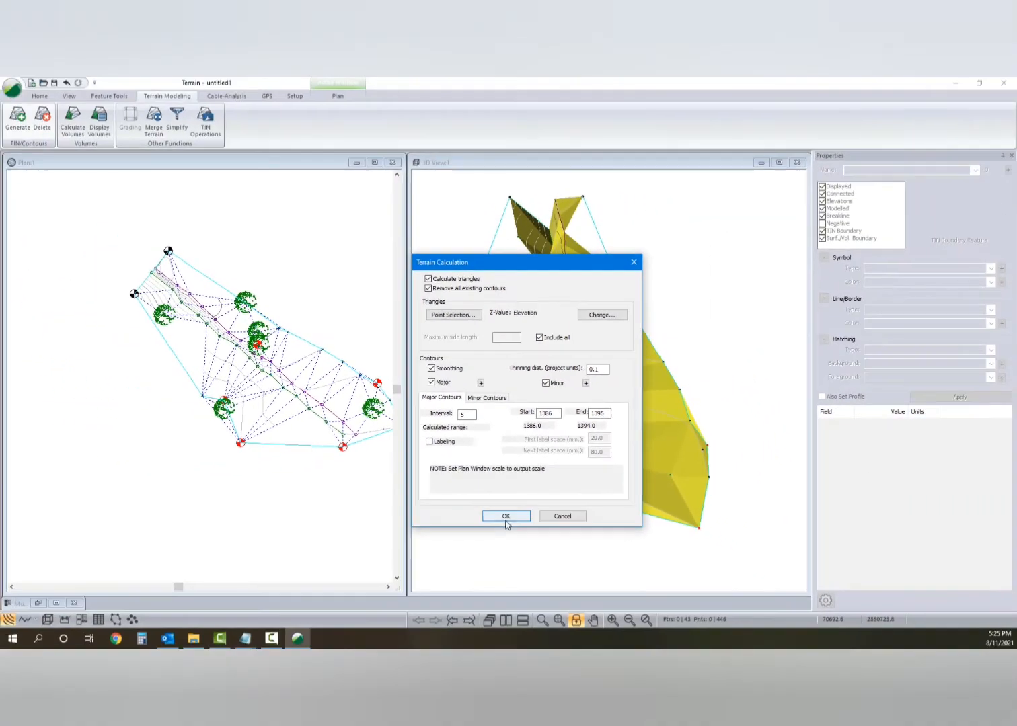
{"action": "left_click", "coordinate": [518, 592]}
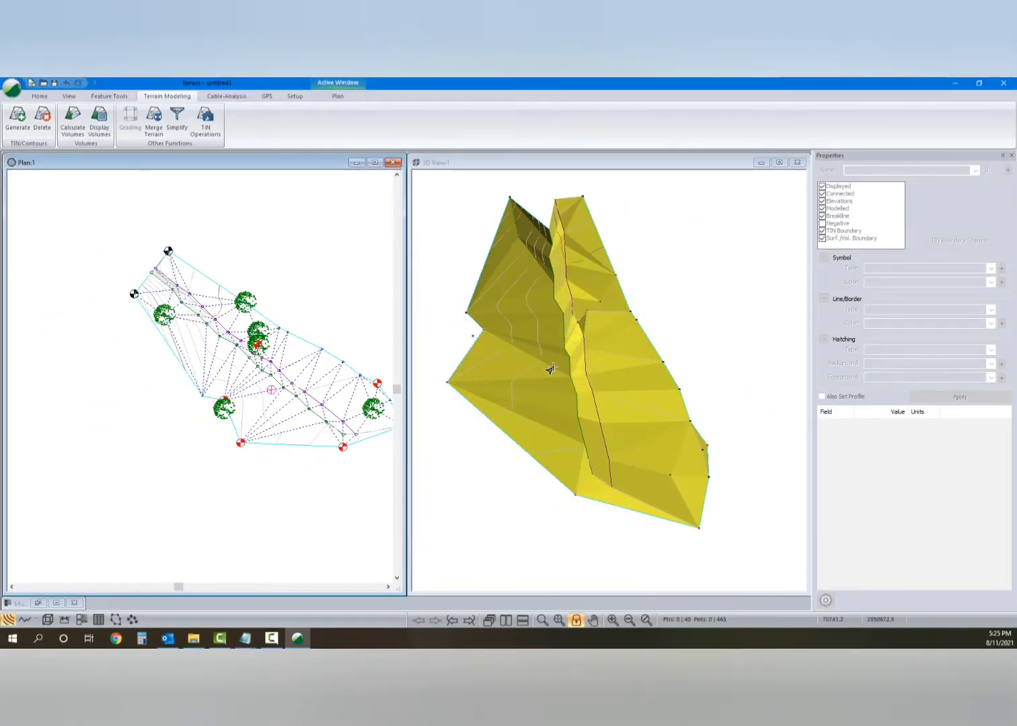
Examine the regenerated triangles and TIN elevations around the boundary, the central trees and the red-and-white marker in the plan.
{"action": "mouse_move", "coordinate": [246, 446]}
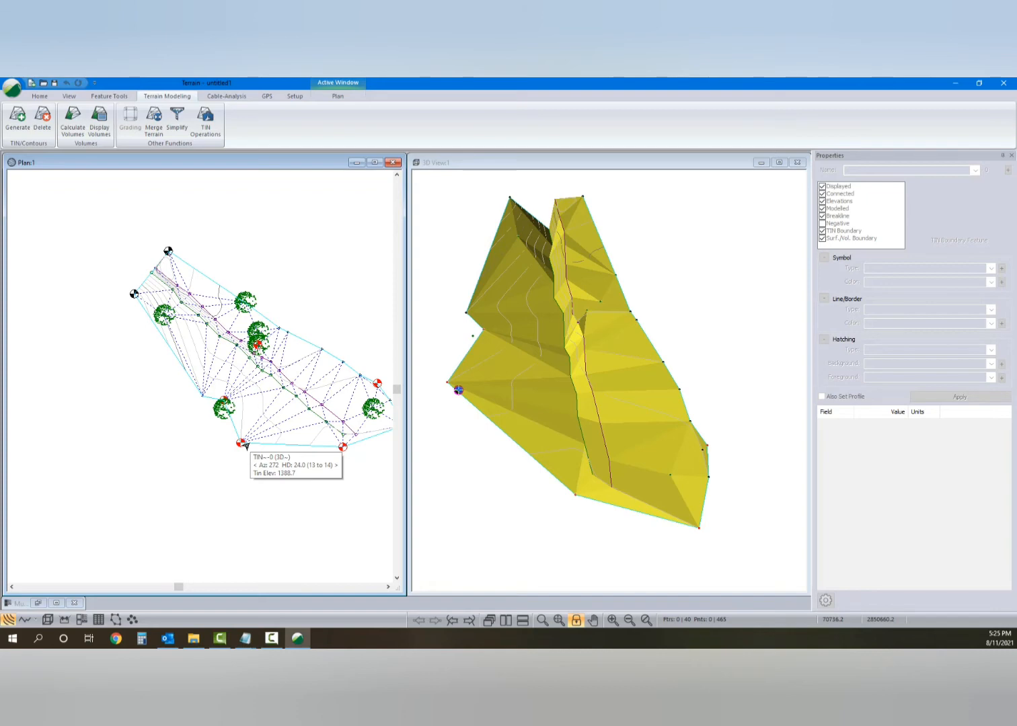
{"action": "middle_click_drag", "start_coordinate": [287, 377], "coordinate": [278, 370]}
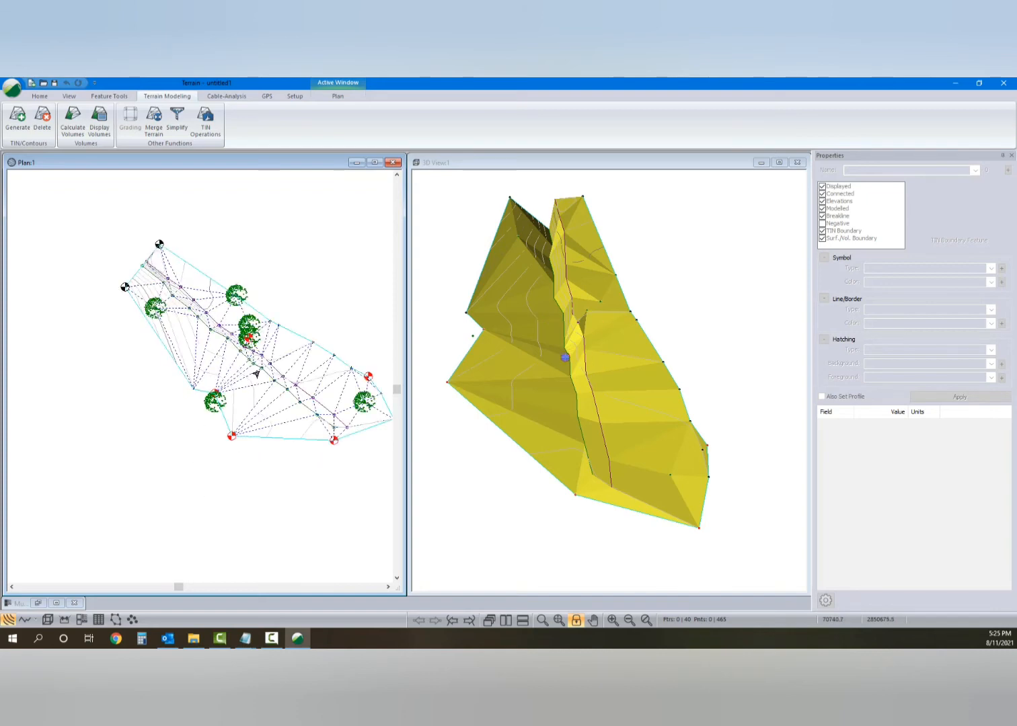
{"action": "scroll", "coordinate": [307, 364], "scroll_direction": "up", "scroll_amount": 5}
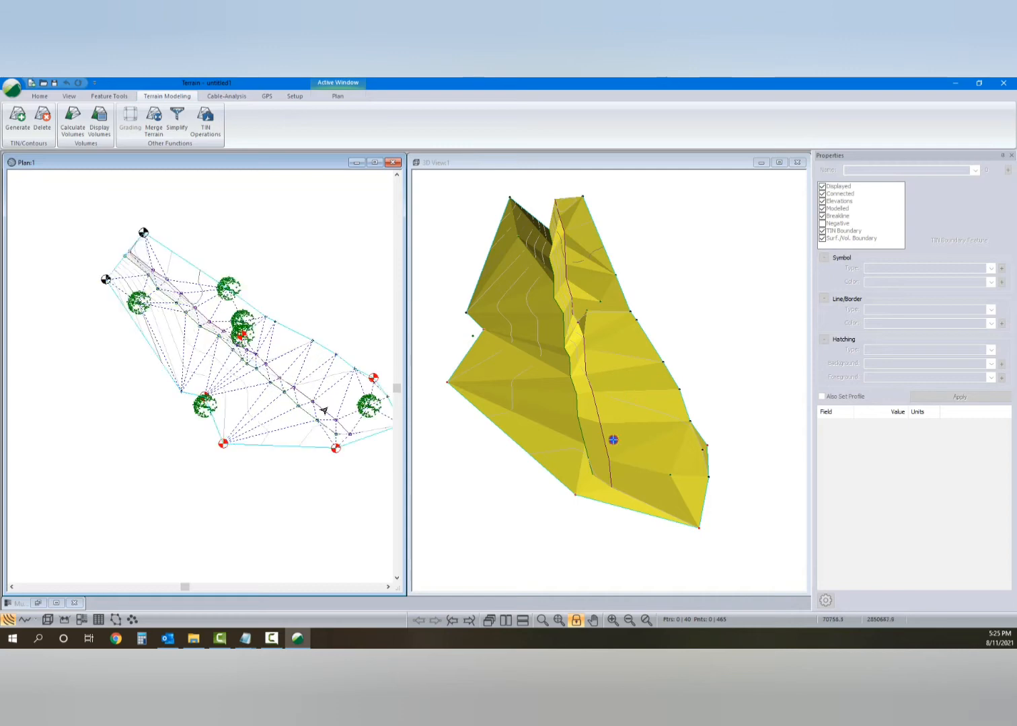
{"action": "scroll", "coordinate": [268, 319], "scroll_direction": "down", "scroll_amount": 2}
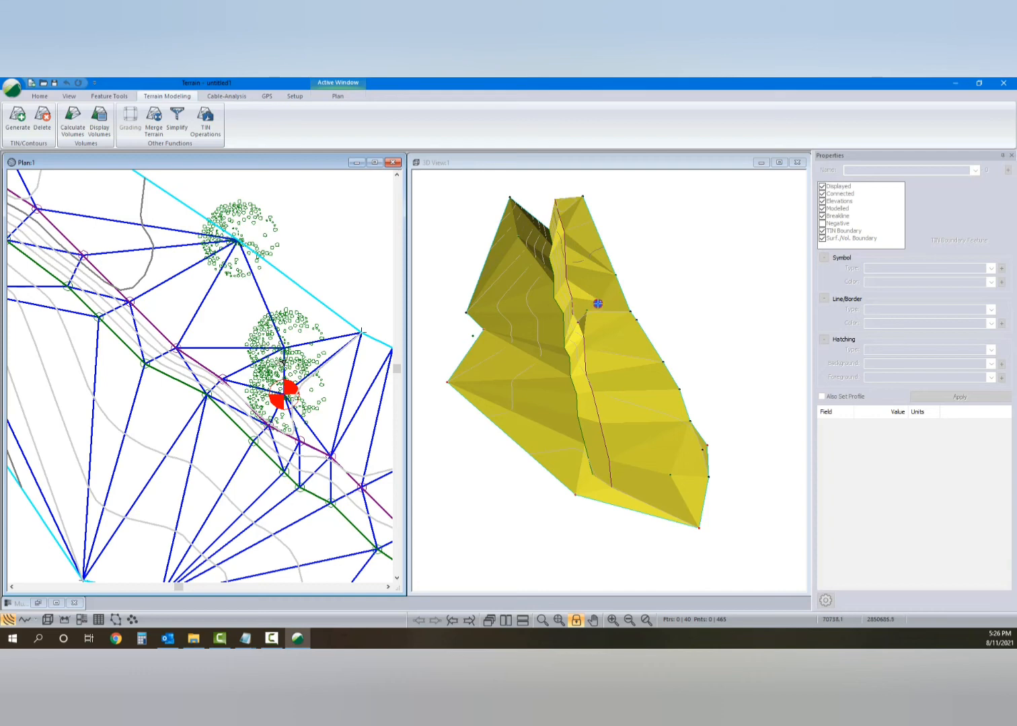
{"action": "mouse_move", "coordinate": [284, 395]}
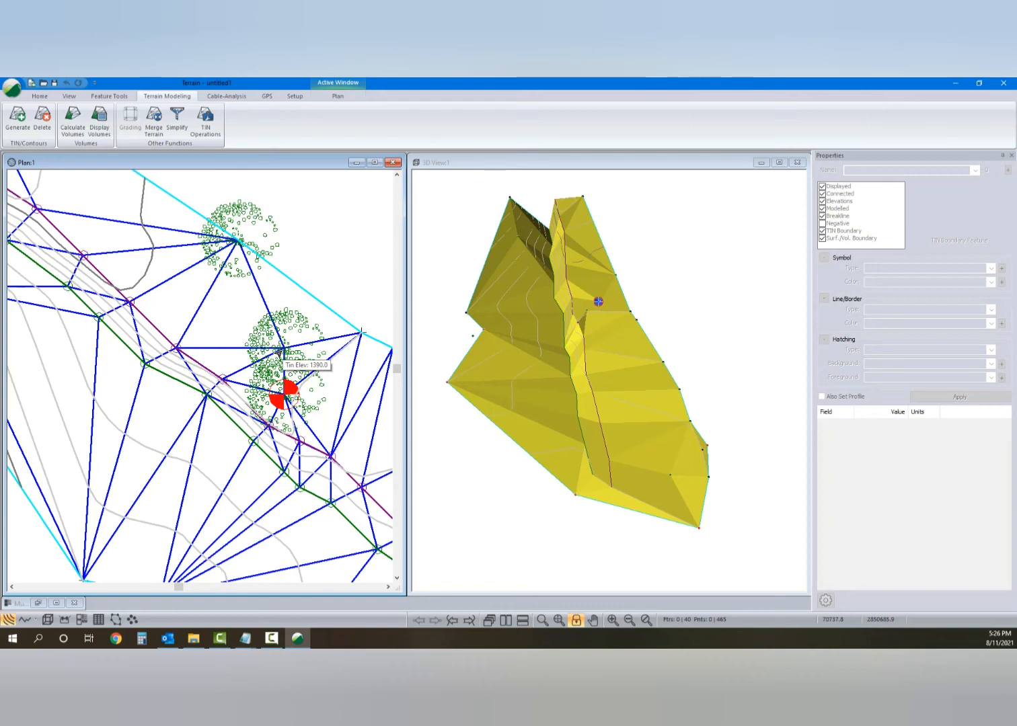
{"action": "scroll", "coordinate": [287, 318], "scroll_direction": "down", "scroll_amount": 3}
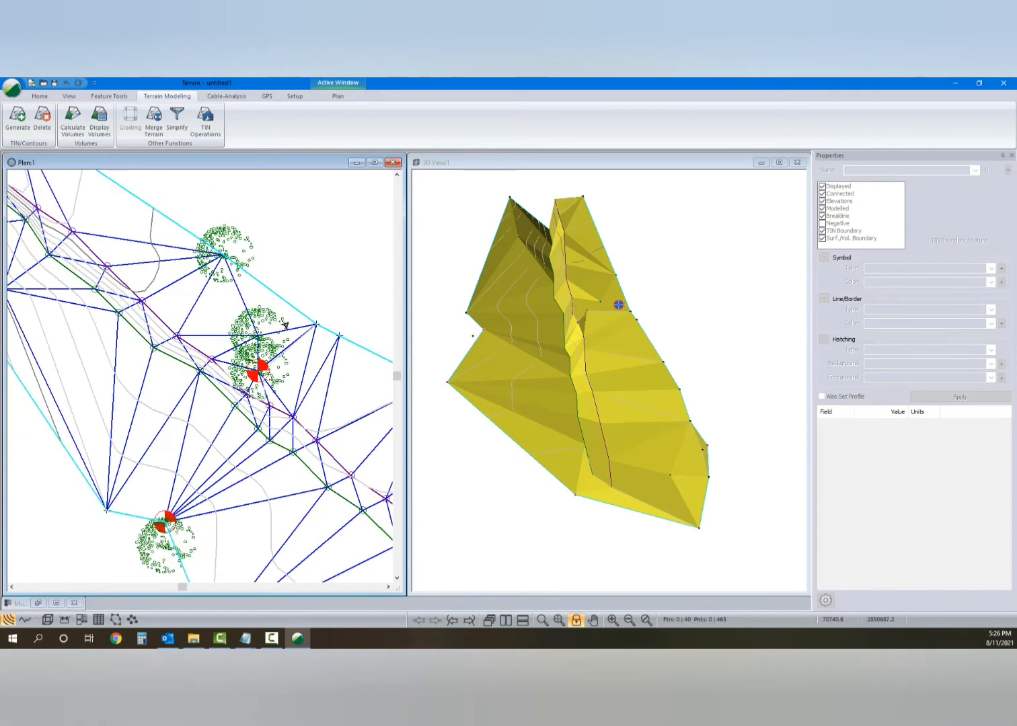
{"action": "middle_click_drag", "start_coordinate": [301, 320], "coordinate": [271, 313]}
Open feature selection by name and mark the tree features tr-0 through tr-5 as selected.
{"action": "right_click", "coordinate": [300, 283]}
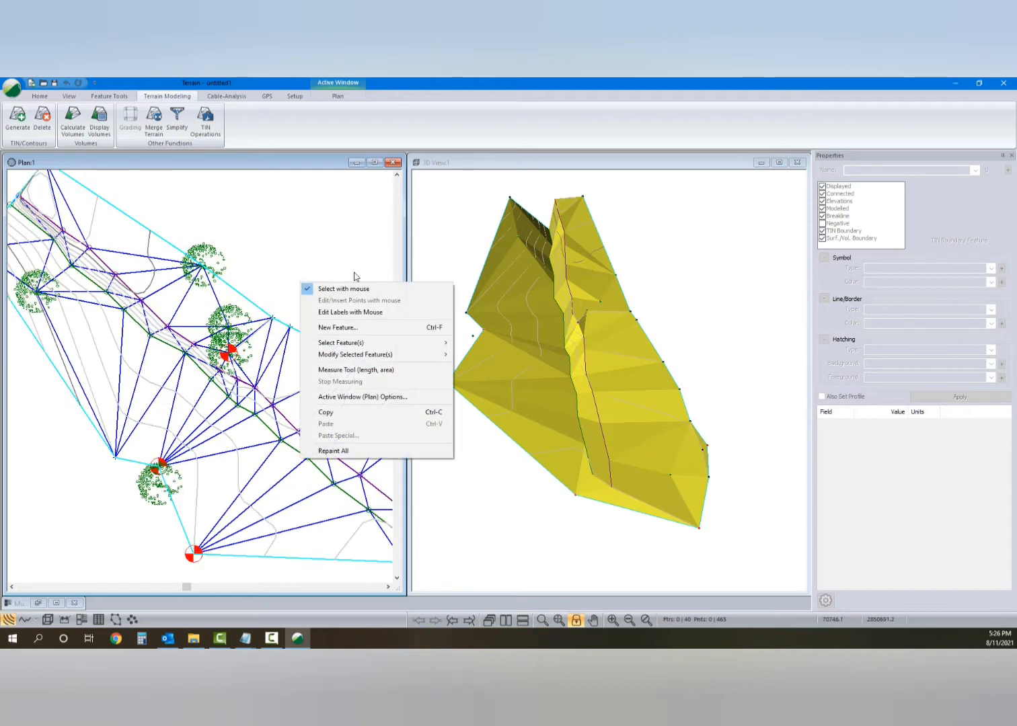
{"action": "mouse_move", "coordinate": [349, 343]}
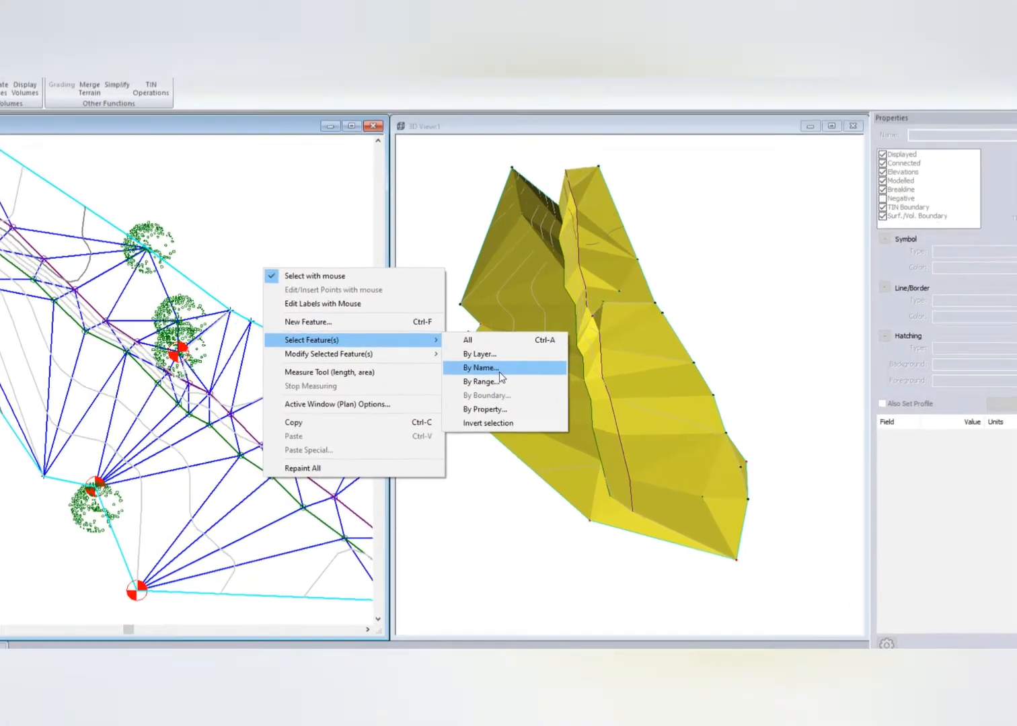
{"action": "left_click", "coordinate": [498, 366]}
{"action": "scroll", "coordinate": [464, 397], "scroll_direction": "down", "scroll_amount": 6}
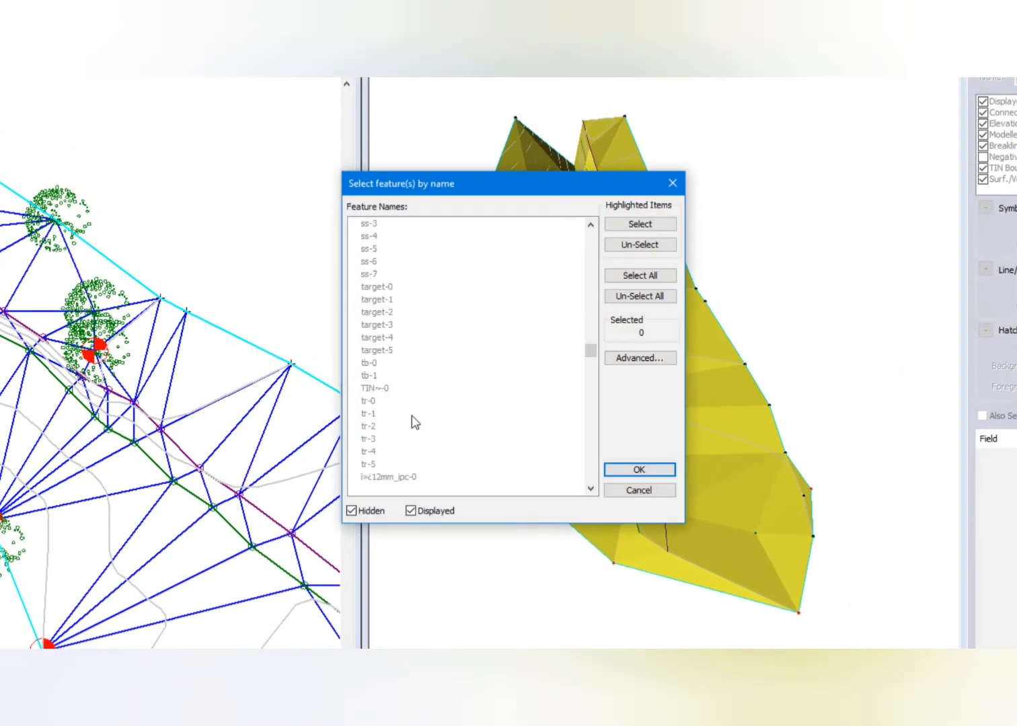
{"action": "left_click", "coordinate": [372, 402]}
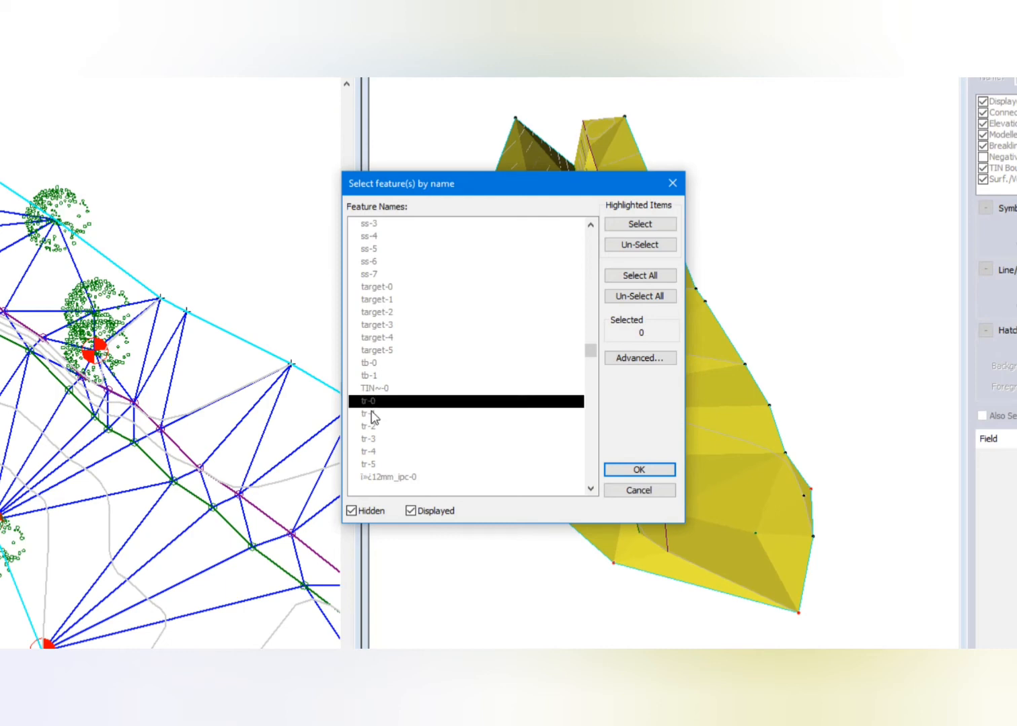
{"action": "left_click", "coordinate": [369, 465], "text": "shift"}
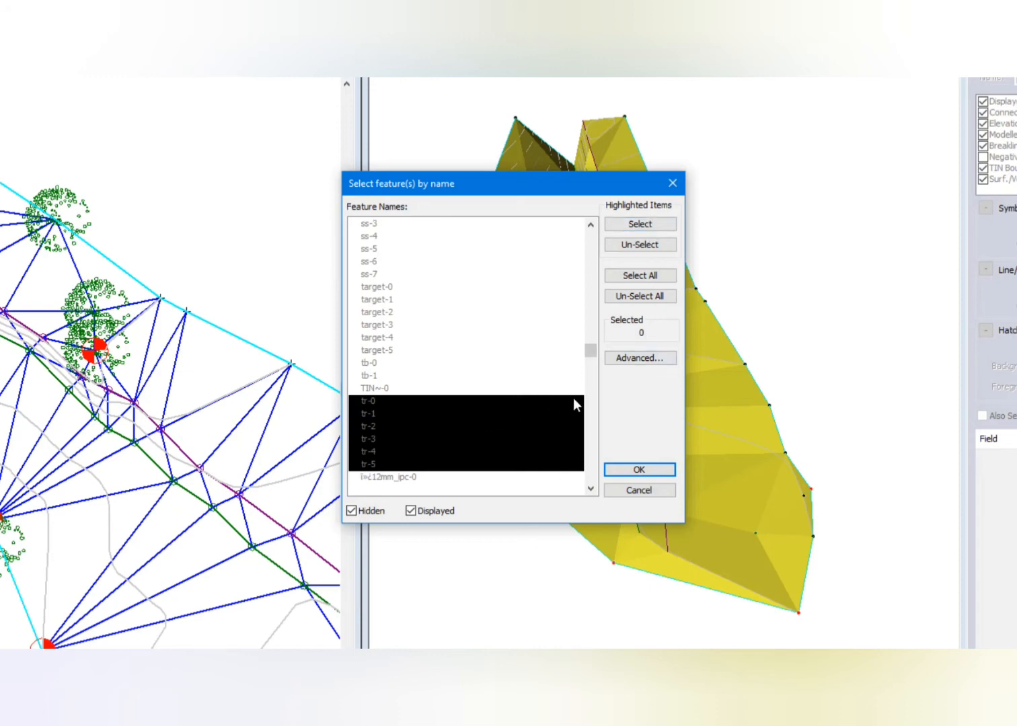
{"action": "left_click", "coordinate": [640, 225]}
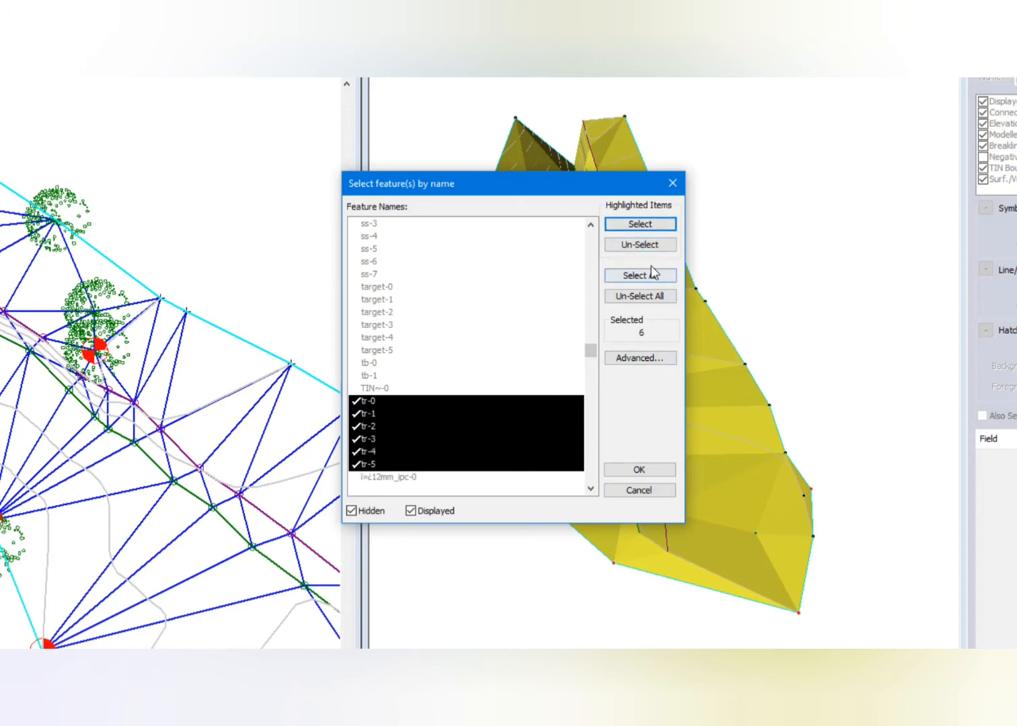
Clear the marked names and select all features matching the wildcard name tr* instead.
{"action": "left_click", "coordinate": [639, 297]}
{"action": "left_click", "coordinate": [630, 360]}
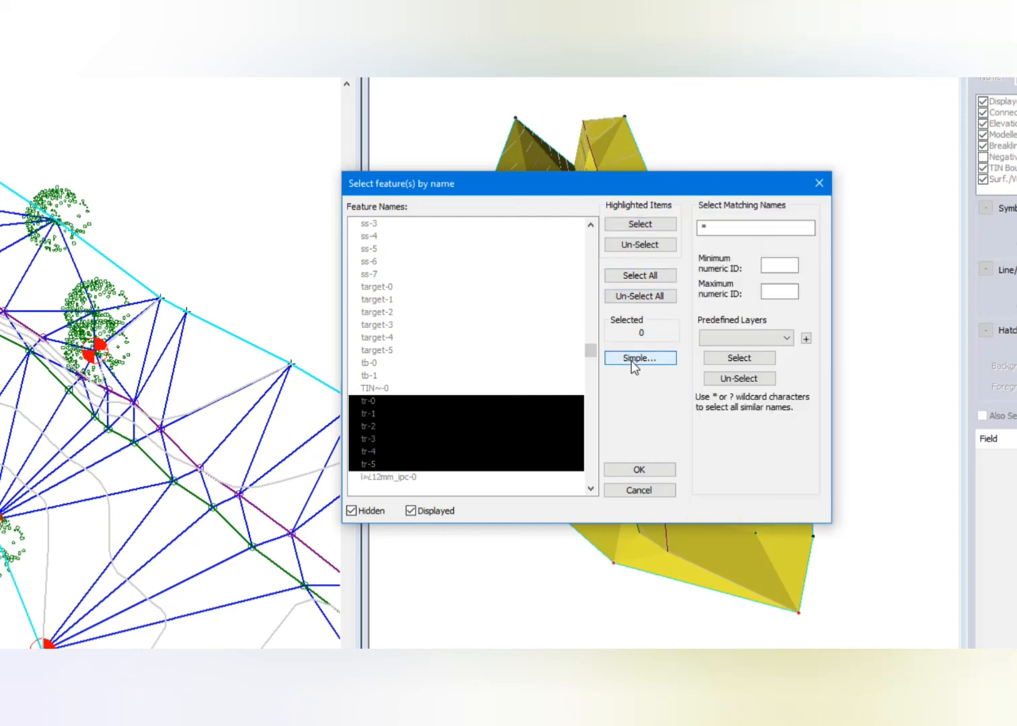
{"action": "left_click", "coordinate": [703, 229]}
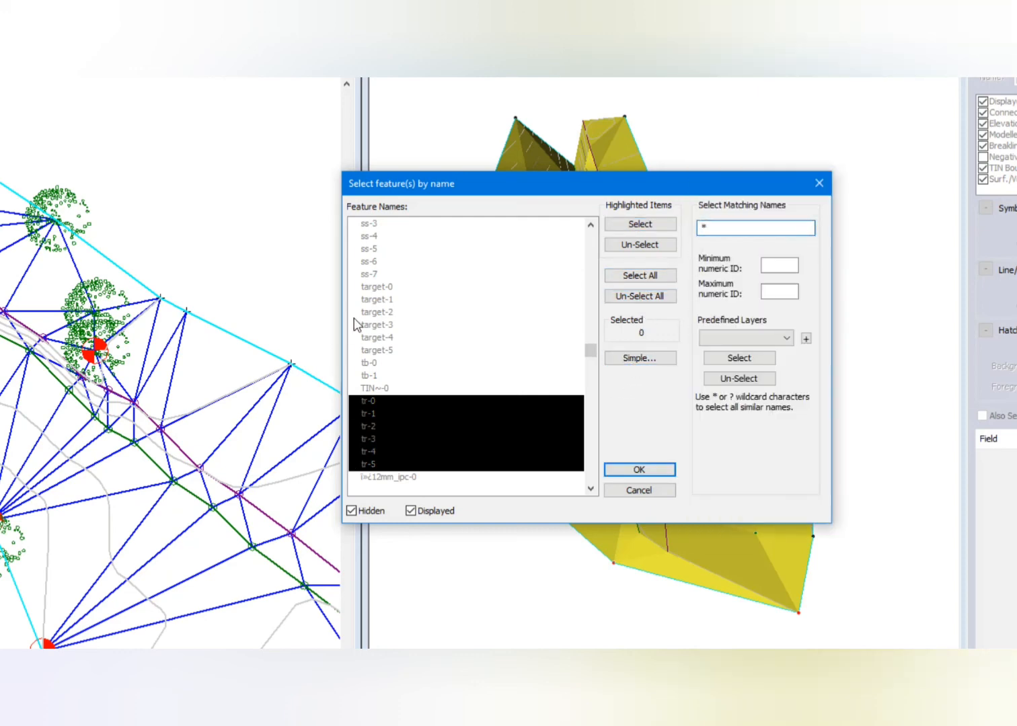
{"action": "scroll", "coordinate": [431, 336], "scroll_direction": "up", "scroll_amount": 6}
{"action": "scroll", "coordinate": [437, 374], "scroll_direction": "down", "scroll_amount": 6}
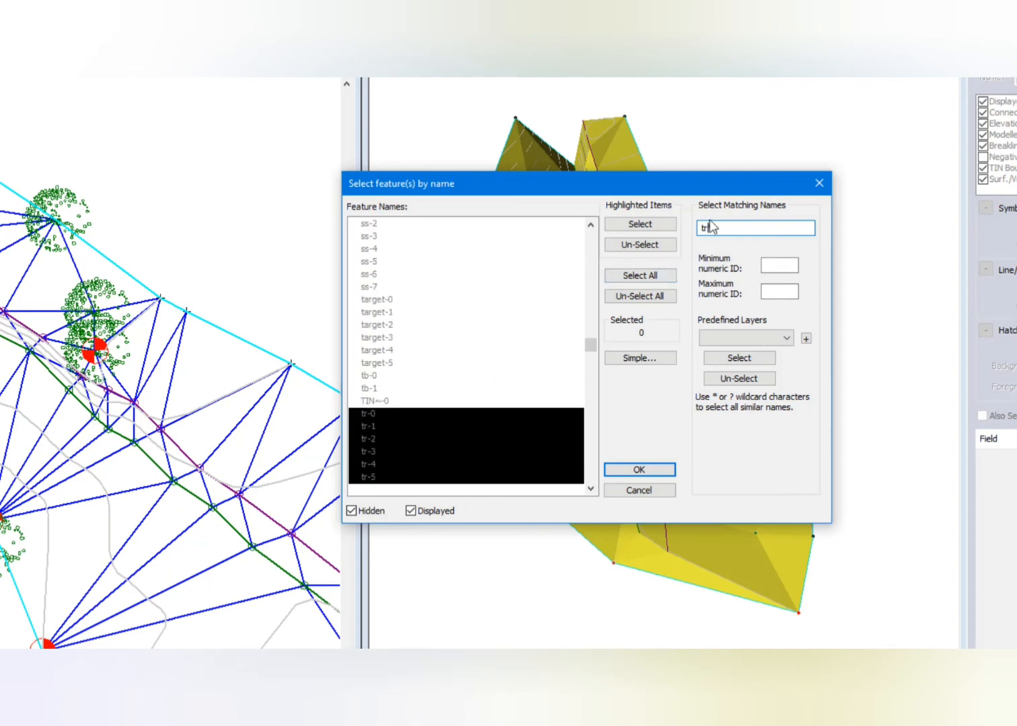
{"action": "type", "text": "tr*"}
{"action": "left_click", "coordinate": [739, 359]}
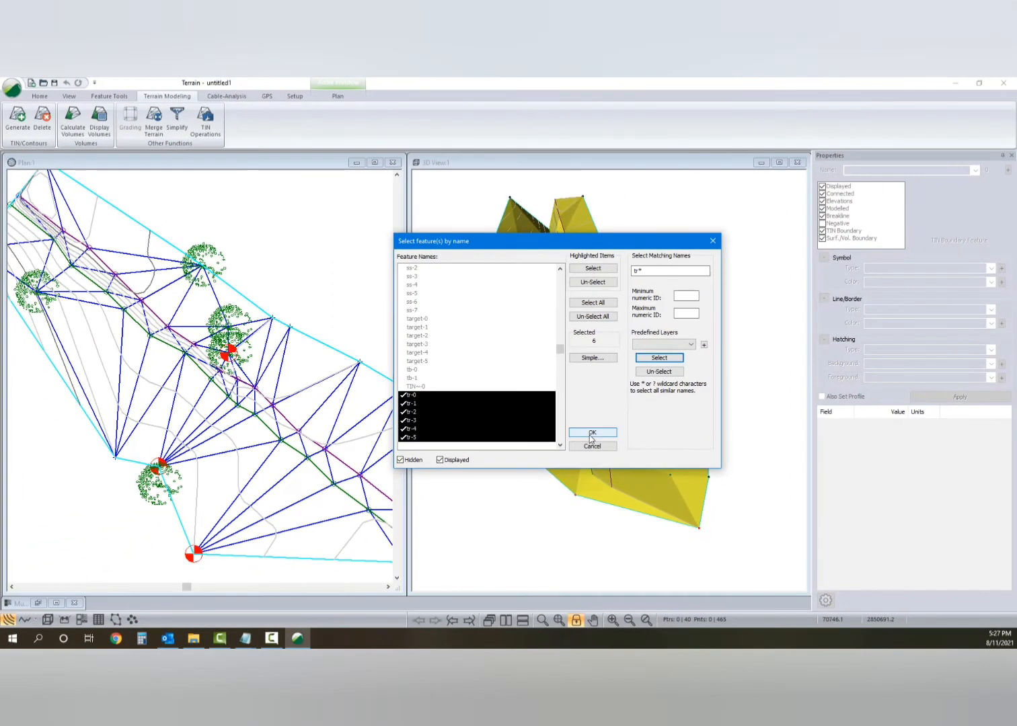
{"action": "left_click", "coordinate": [597, 437]}
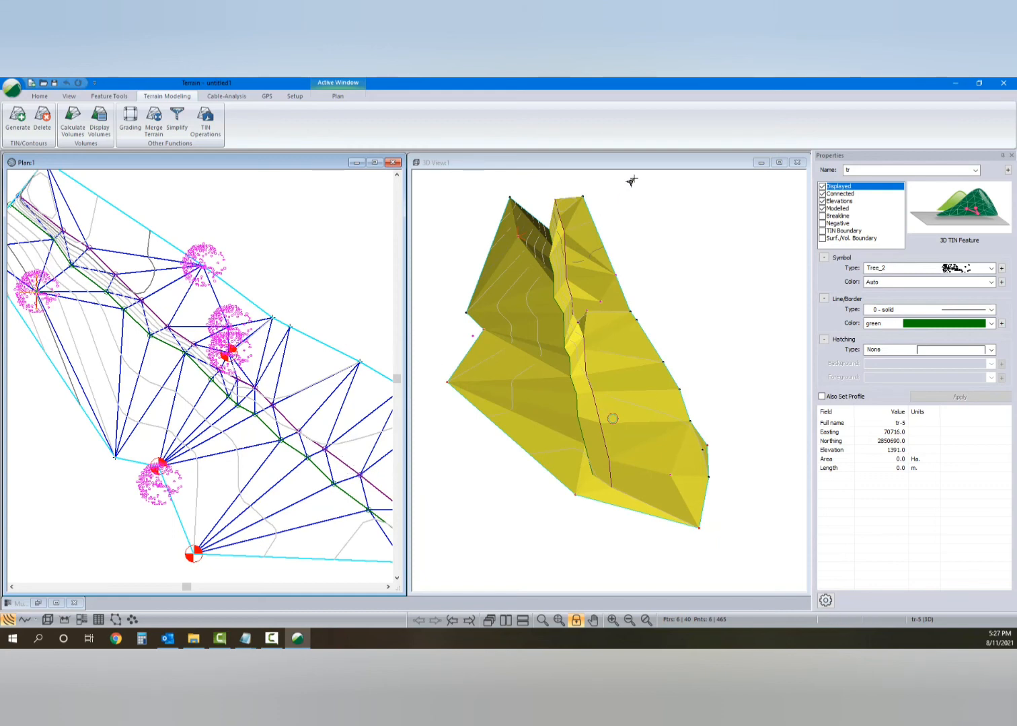
Turn off the Modelled property for the selected tree features, accepting that existing terrain triangles are cleared.
{"action": "left_click", "coordinate": [823, 209]}
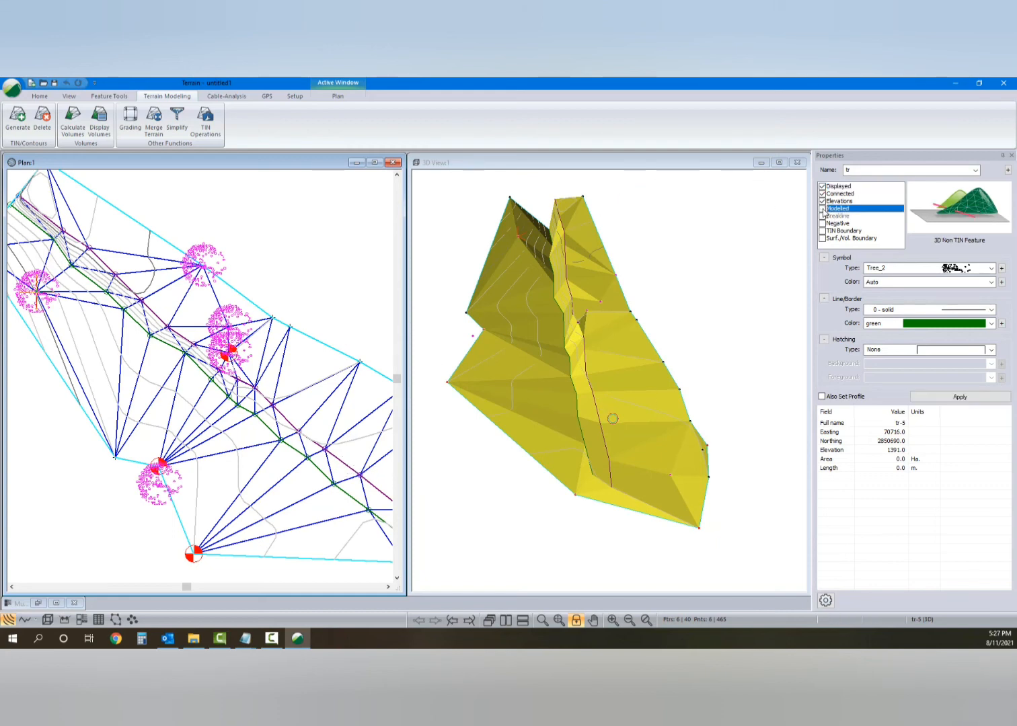
{"action": "left_click", "coordinate": [959, 398]}
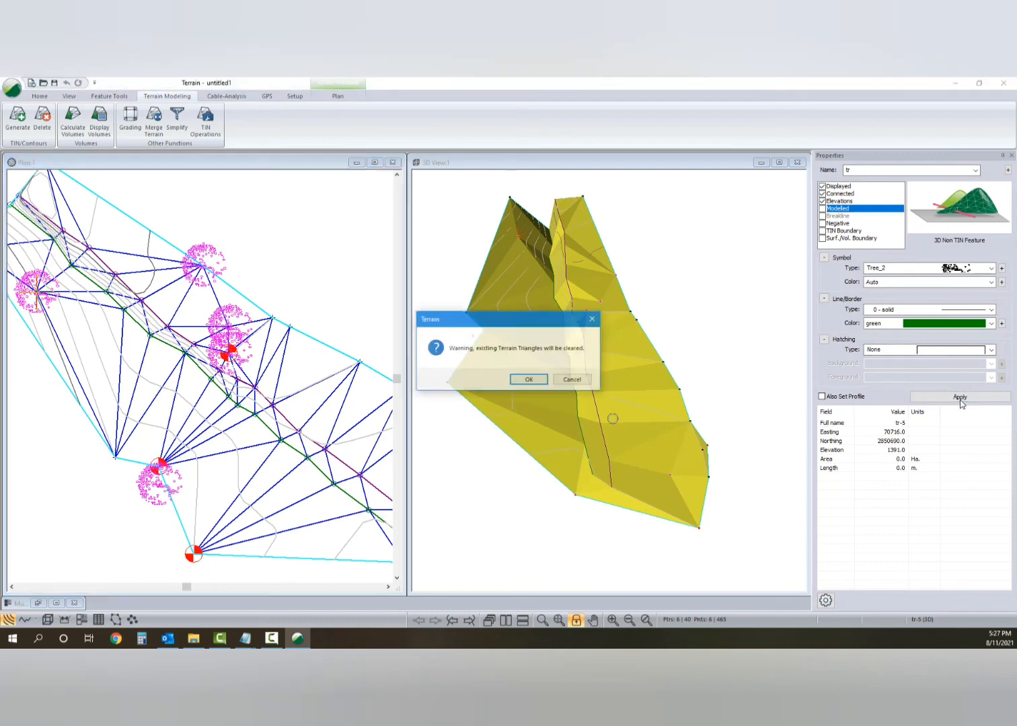
{"action": "left_click", "coordinate": [528, 380]}
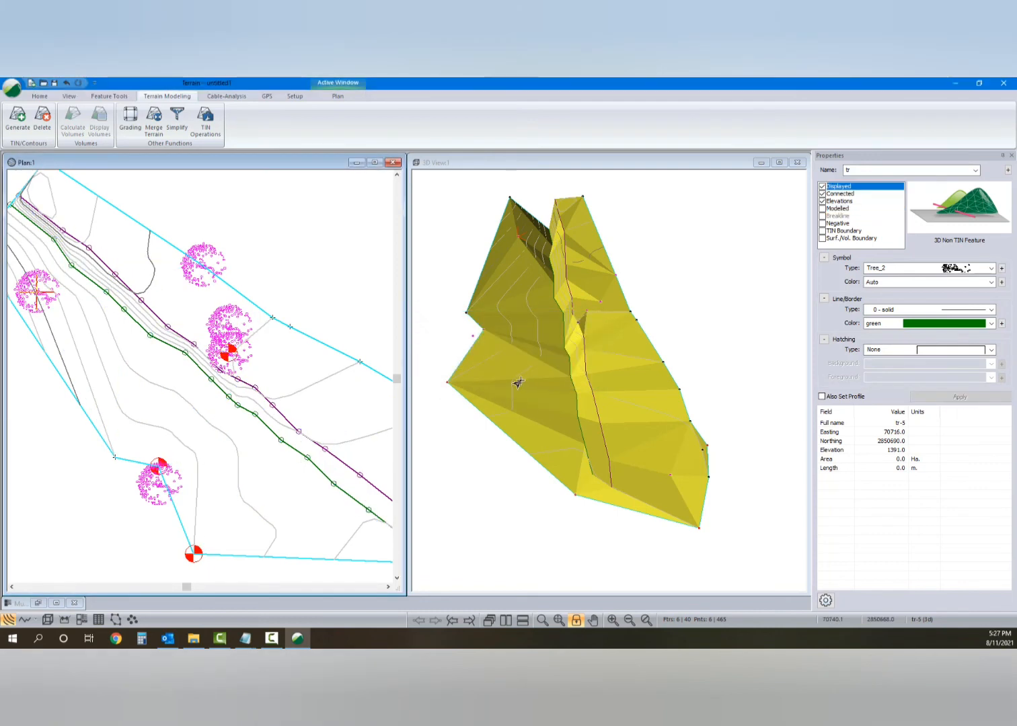
Regenerate the TIN and contours without the tree features.
{"action": "left_click", "coordinate": [18, 120]}
{"action": "left_click", "coordinate": [487, 476]}
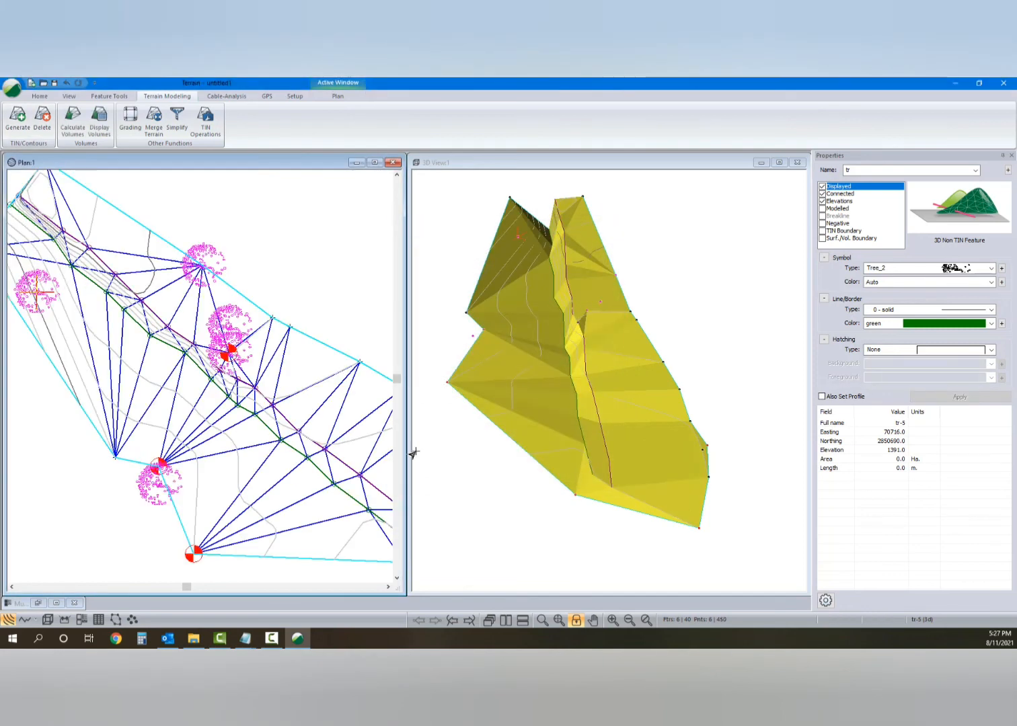
{"action": "scroll", "coordinate": [224, 333], "scroll_direction": "up", "scroll_amount": 4}
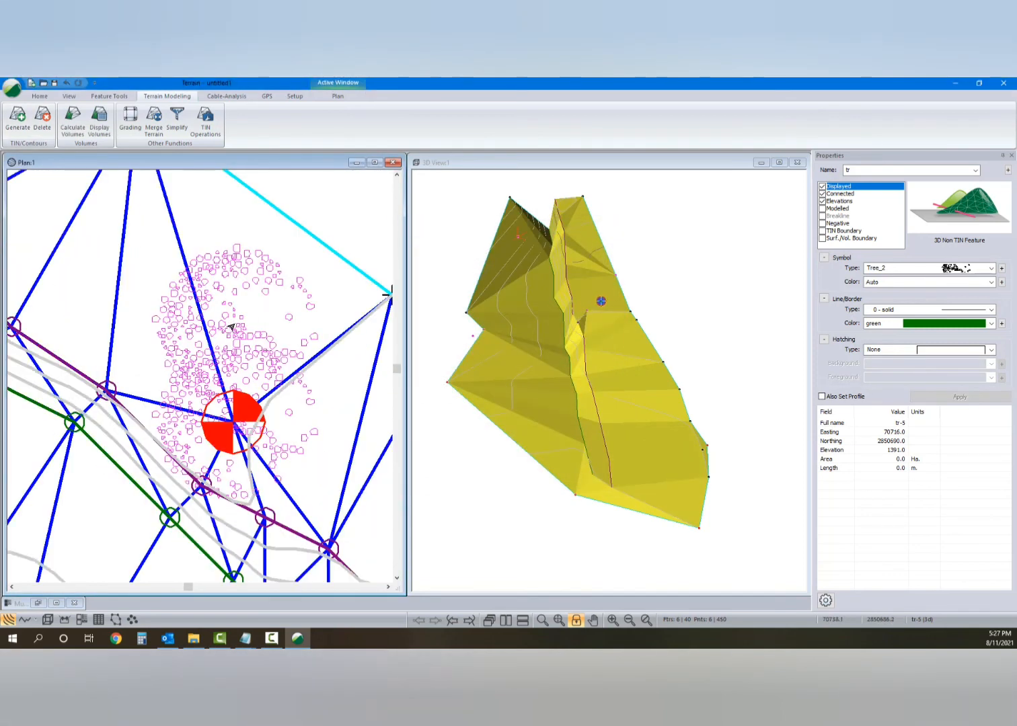
{"action": "scroll", "coordinate": [237, 331], "scroll_direction": "down", "scroll_amount": 4}
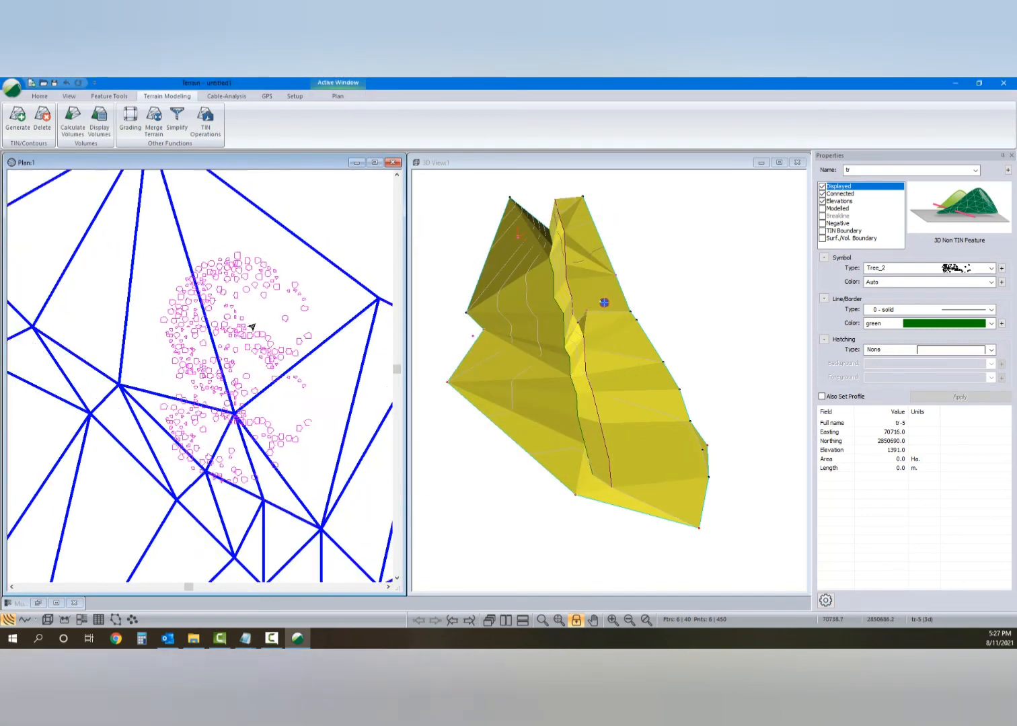
{"action": "middle_click_drag", "start_coordinate": [257, 328], "coordinate": [258, 315]}
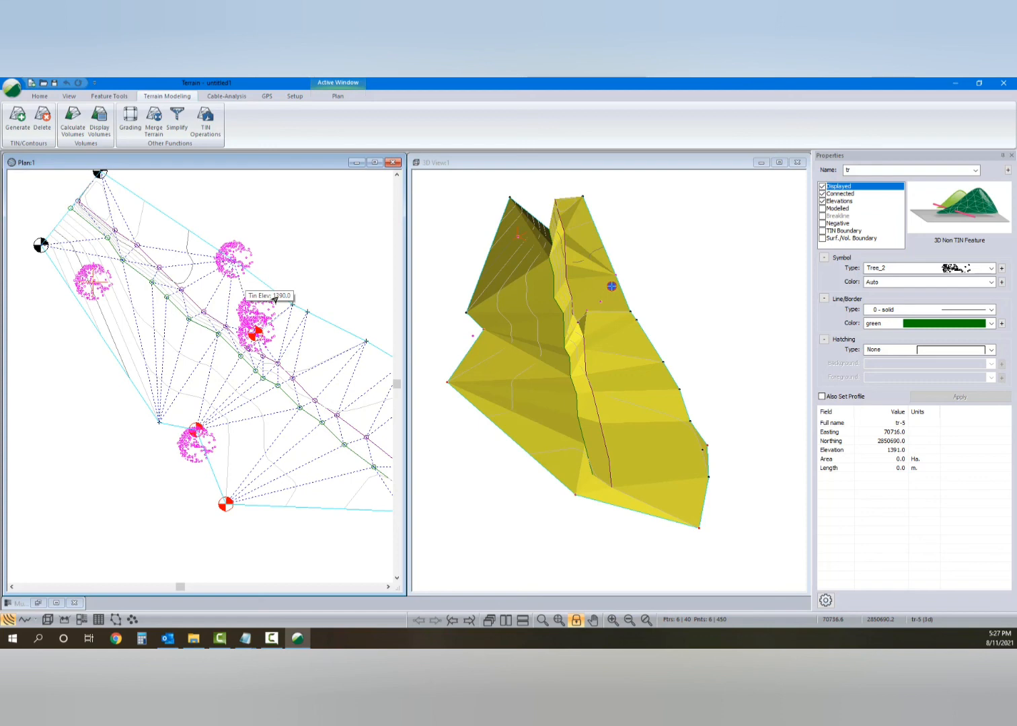
Hide the TIN triangle outlines in the plan view and deselect the tree features.
{"action": "right_click", "coordinate": [209, 356]}
{"action": "left_click", "coordinate": [268, 470]}
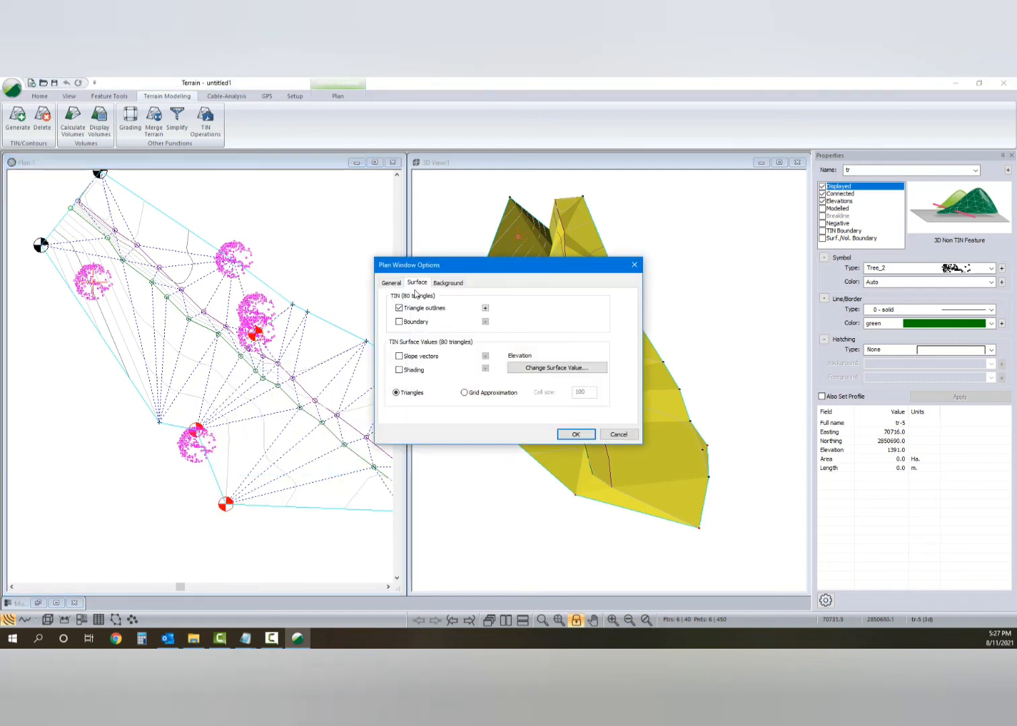
{"action": "left_click", "coordinate": [398, 308]}
{"action": "left_click", "coordinate": [568, 434]}
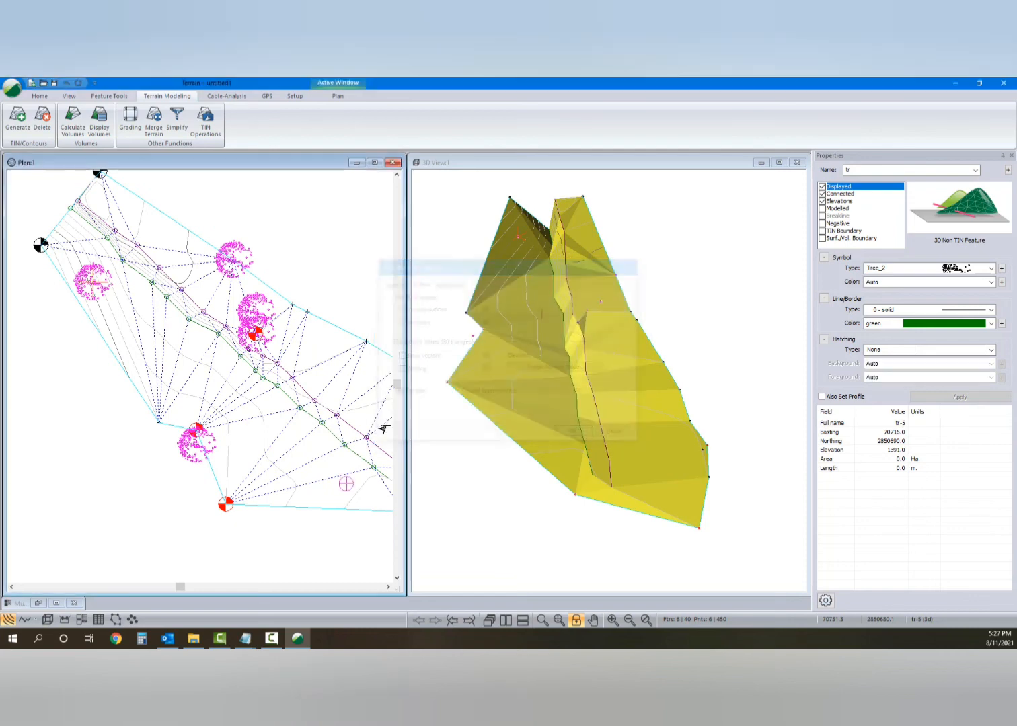
{"action": "middle_click_drag", "start_coordinate": [277, 291], "coordinate": [244, 302]}
{"action": "left_click", "coordinate": [253, 302]}
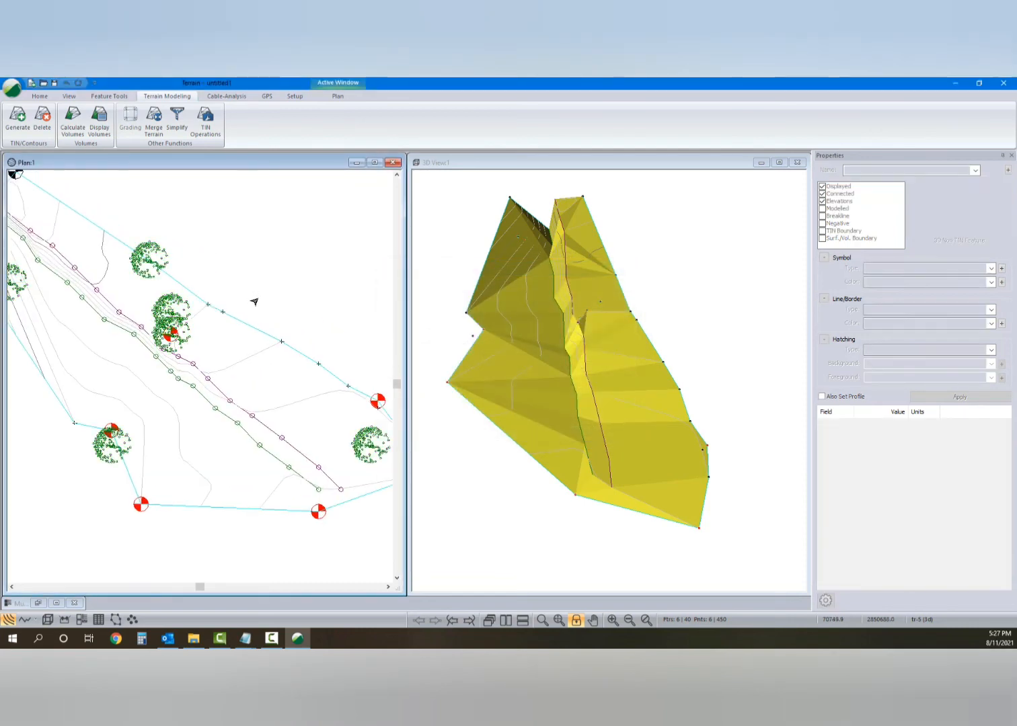